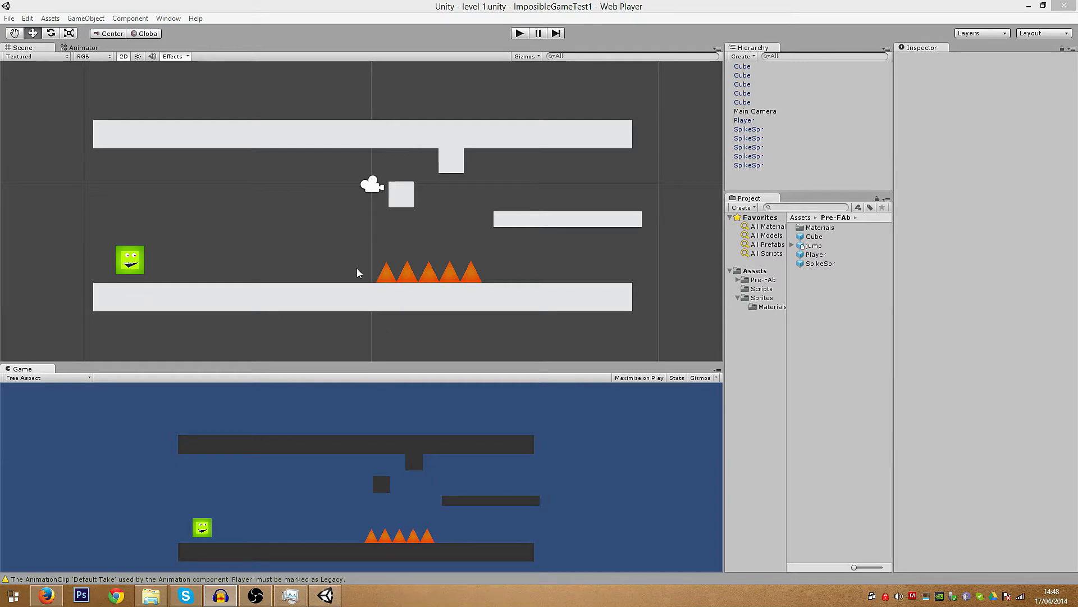
Play-test the level, making the green player cube jump repeatedly towards the spikes, and stop the game.
click(520, 36)
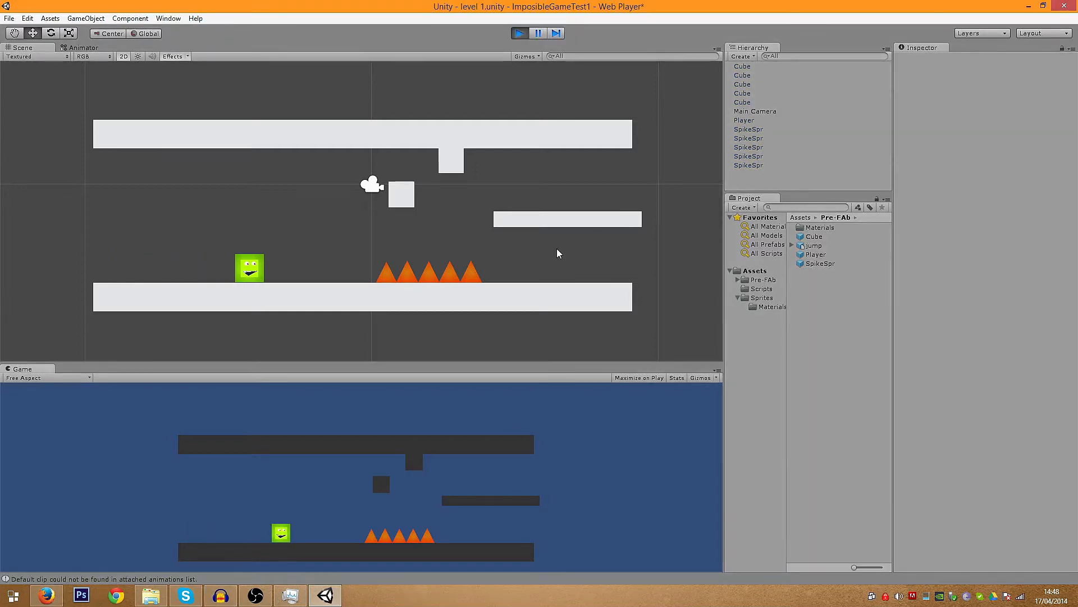
key(space)
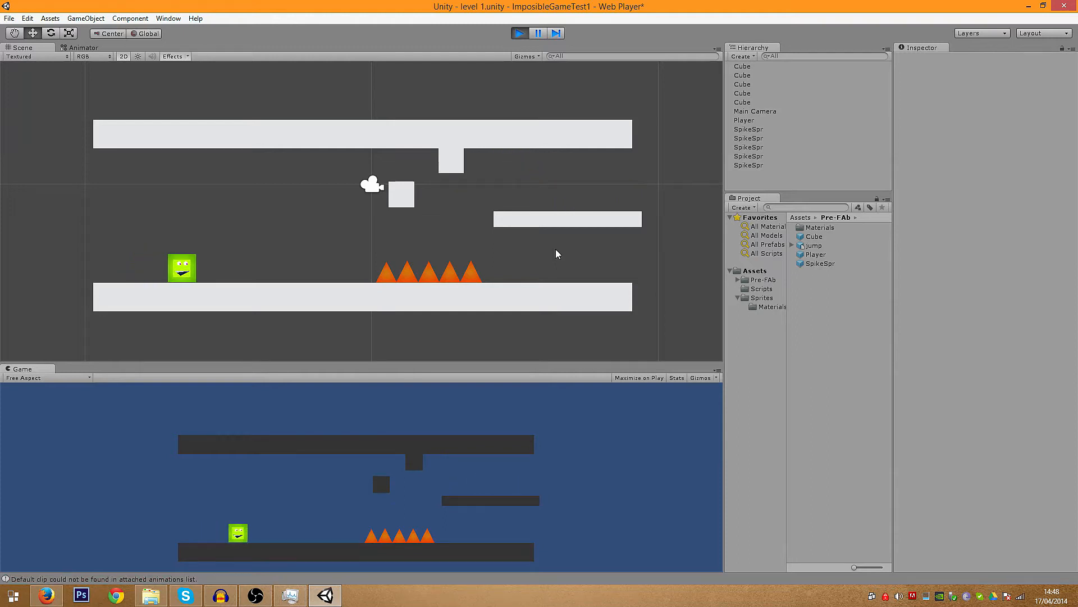
key(space)
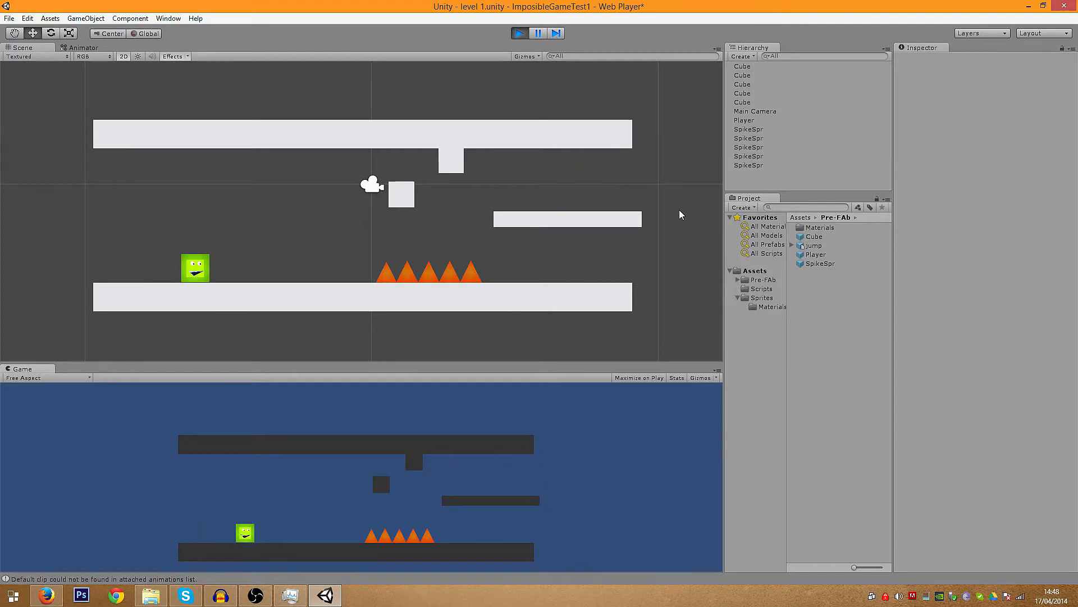
key(space)
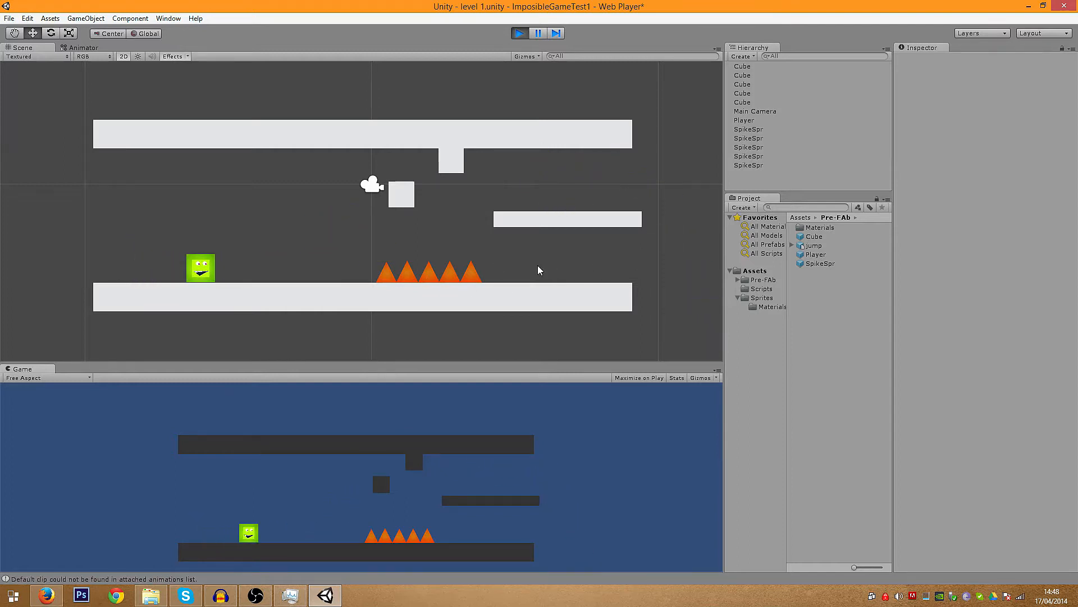
key(space)
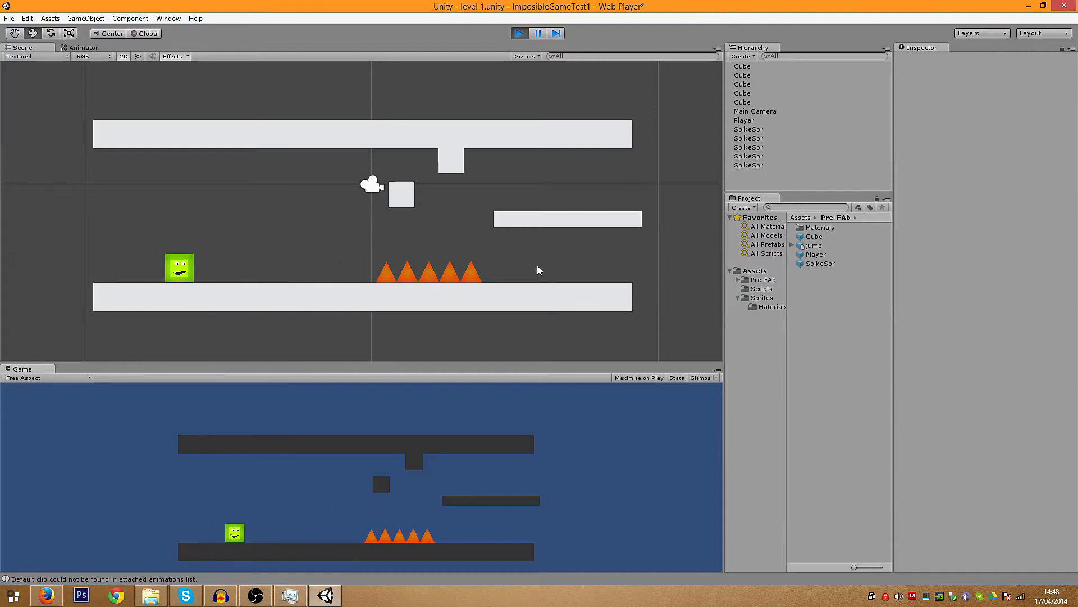
key(space)
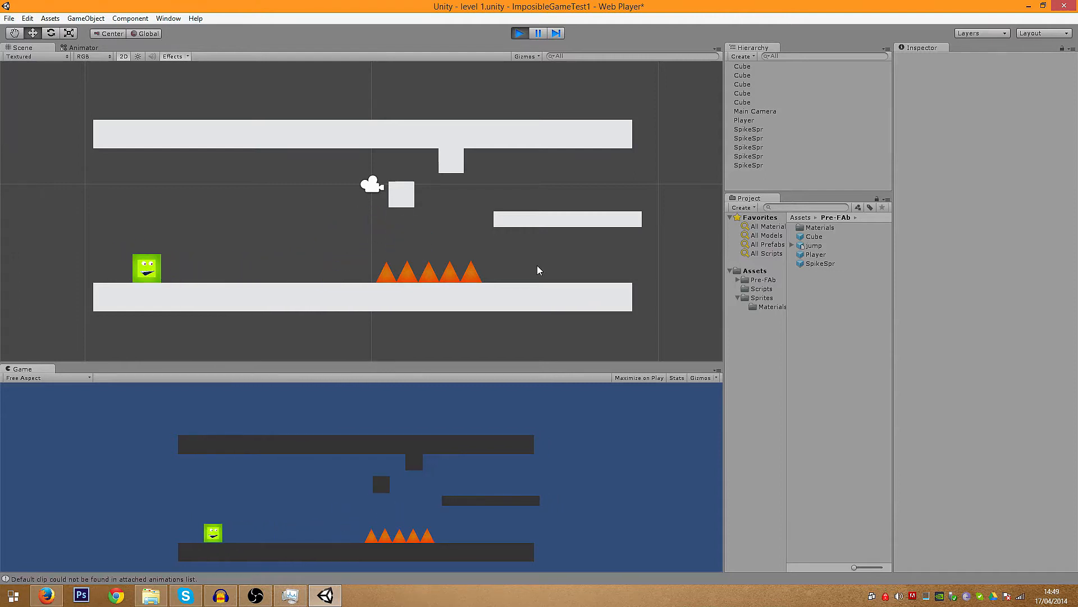
key(space)
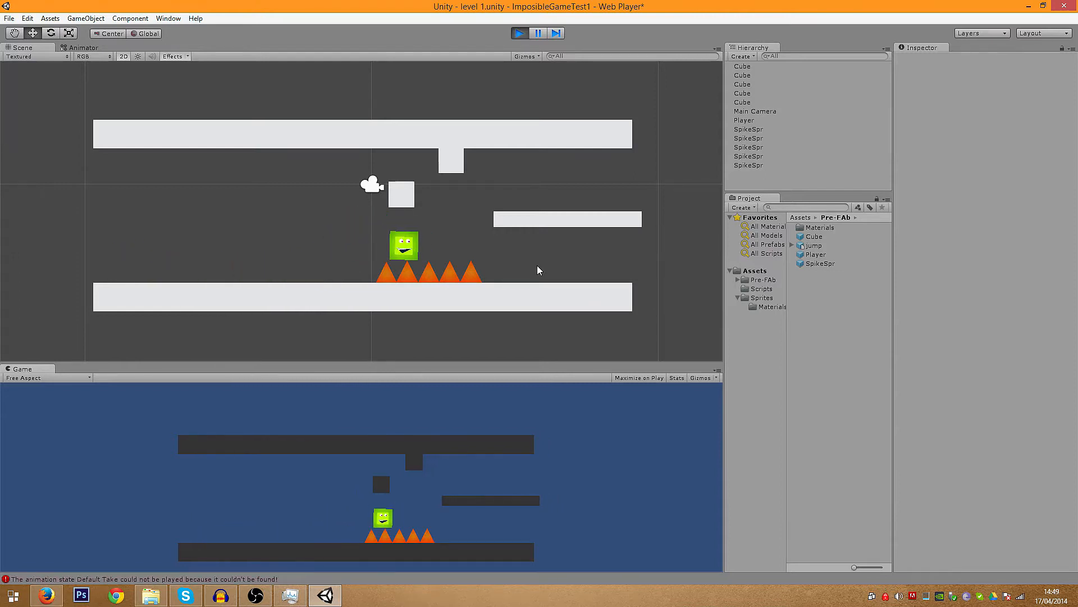
key(space)
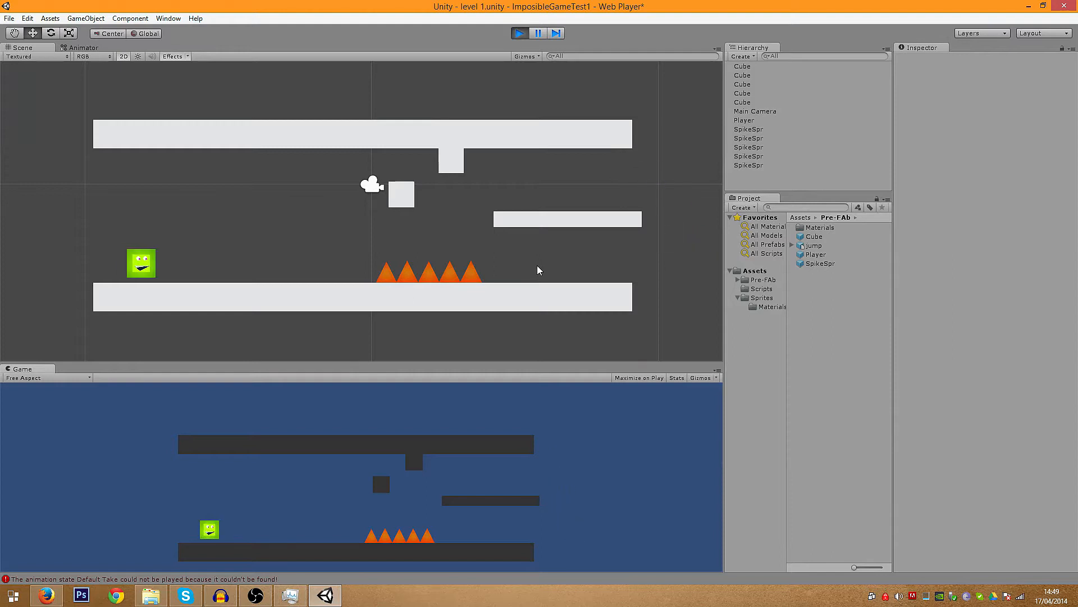
key(ctrl+p)
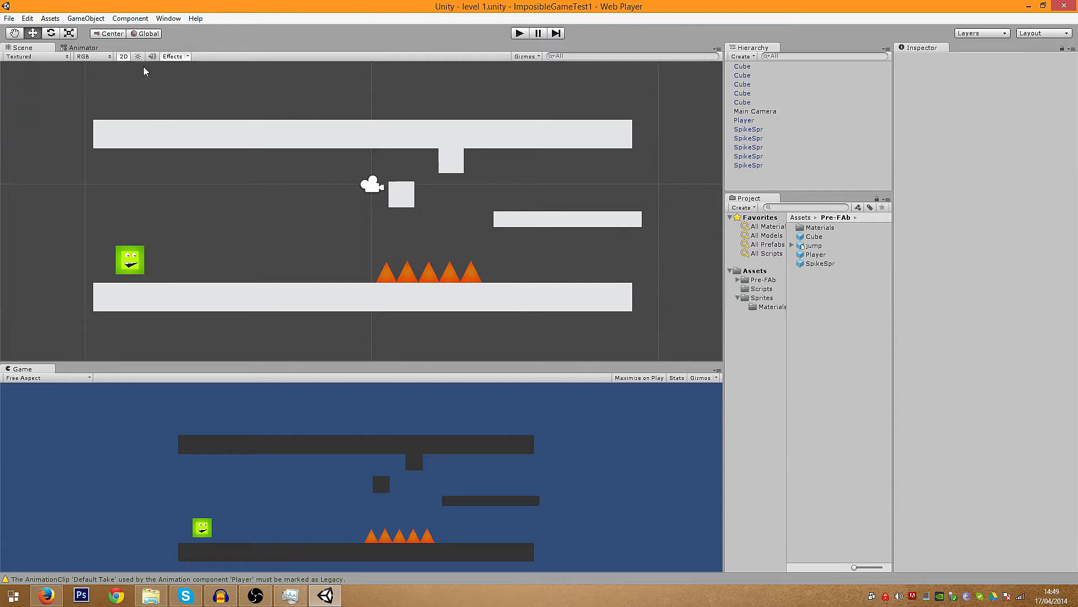
Start a new project and name its folder 2DGame within the Documents location.
click(10, 20)
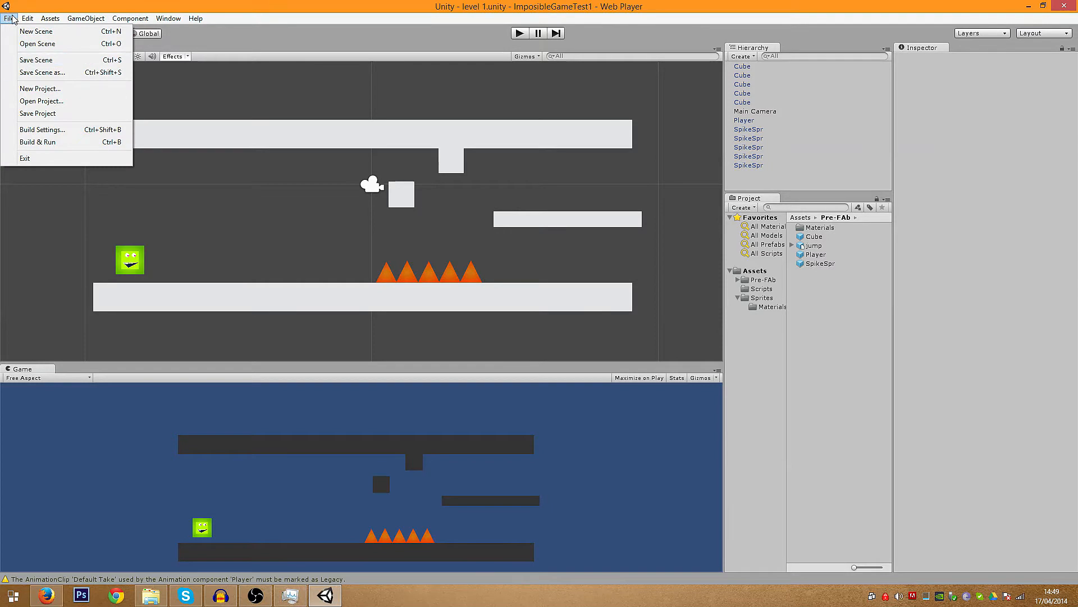
click(40, 88)
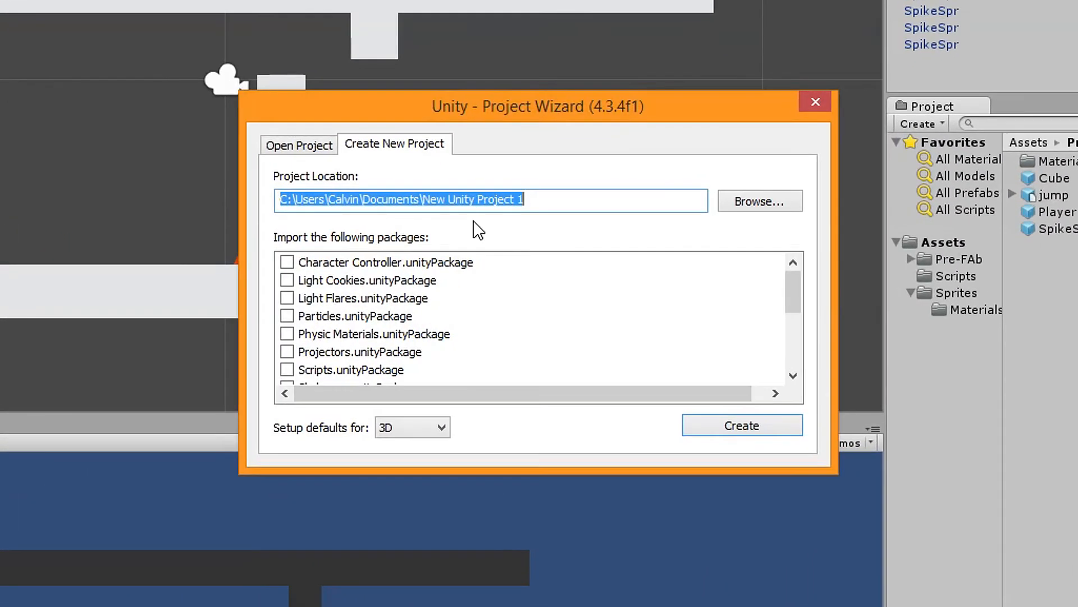
click(550, 215)
drag(550, 214, 455, 215)
click(525, 215)
drag(523, 201, 424, 202)
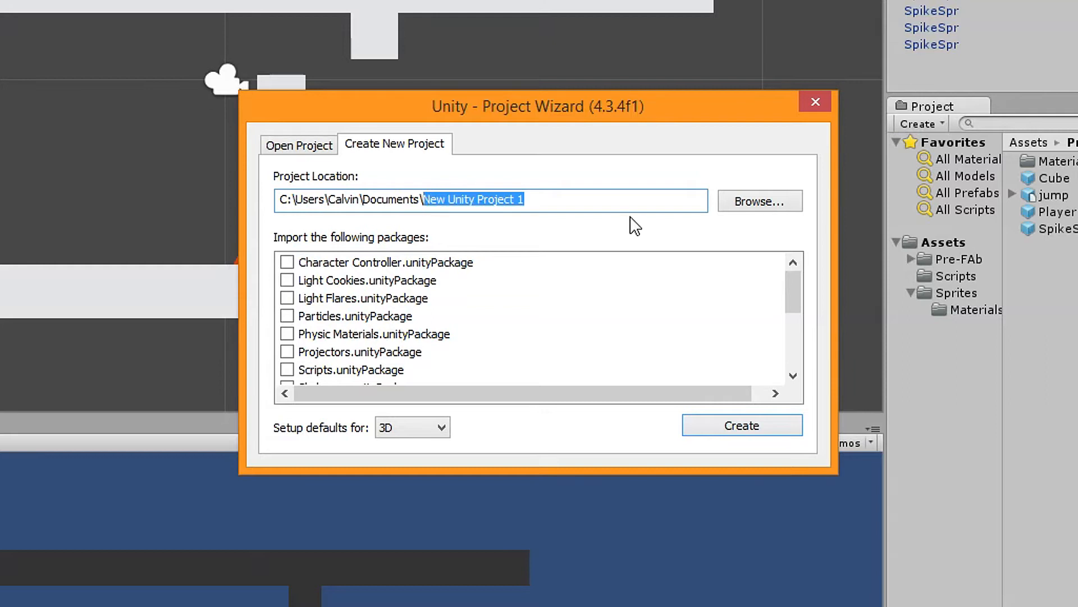
key(BackSpace)
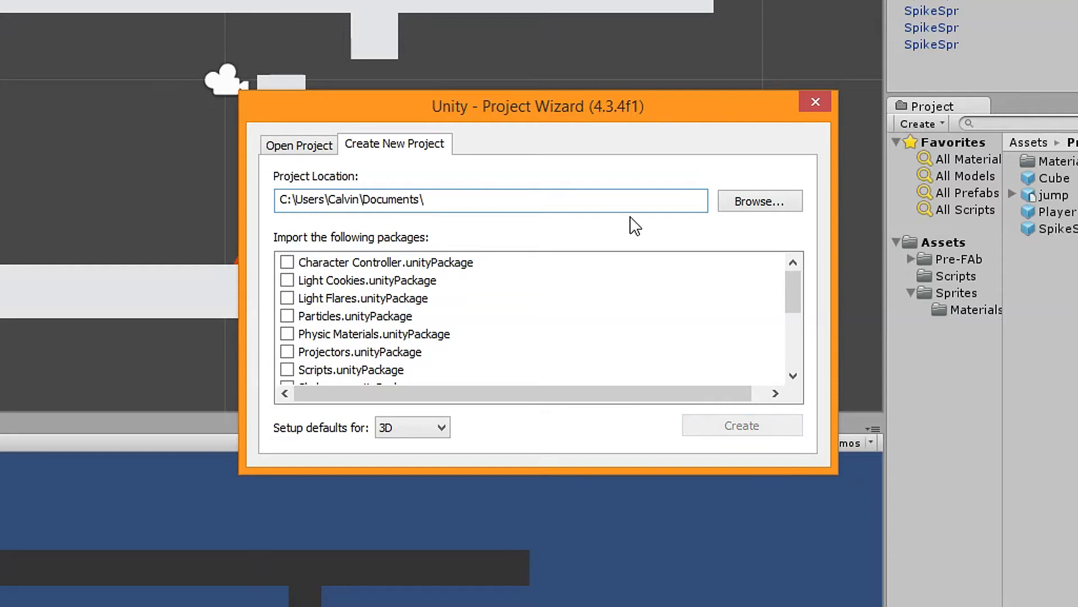
text(2D)
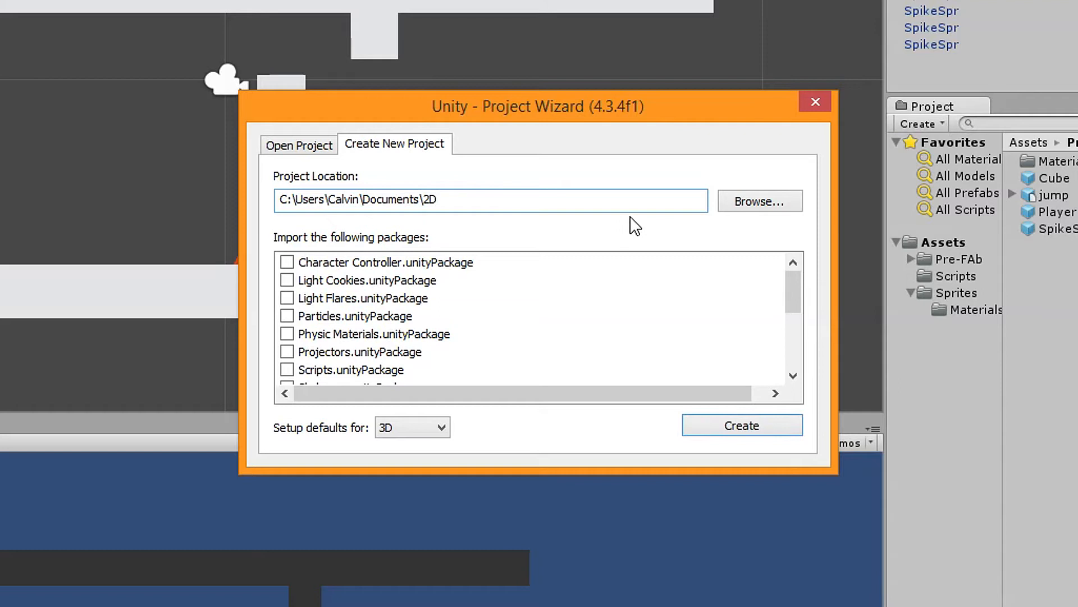
text(Game)
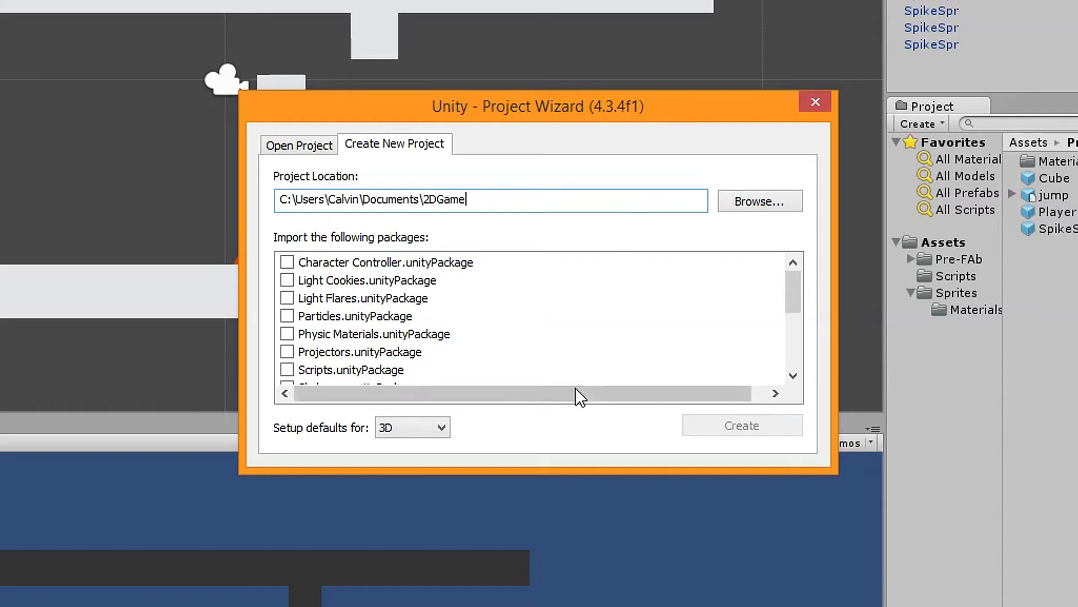
Set the new project's setup defaults to 2D.
click(430, 434)
click(416, 453)
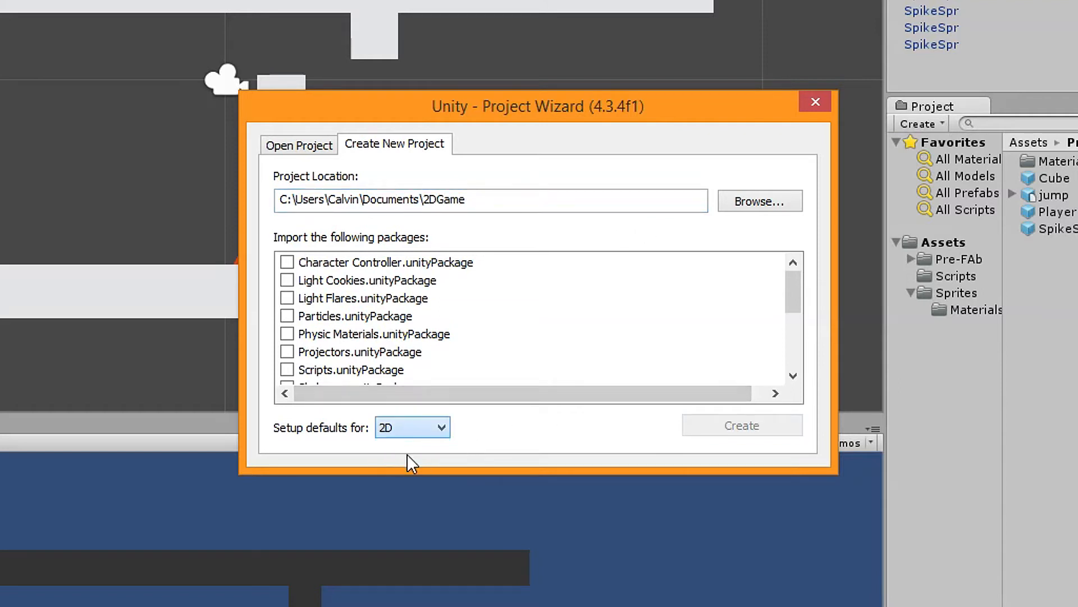
click(418, 432)
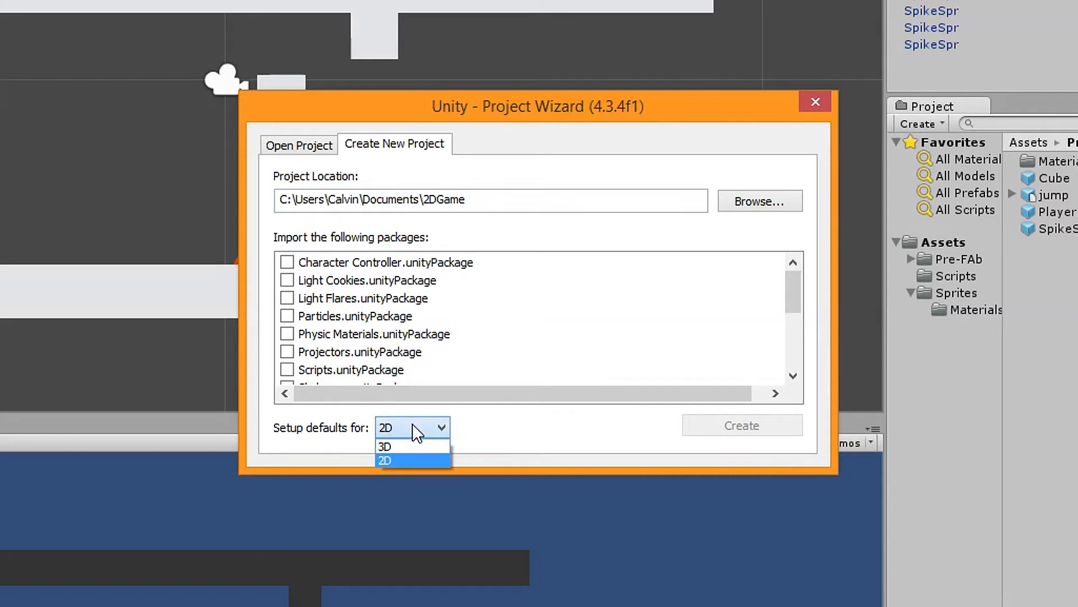
click(409, 433)
click(401, 433)
click(430, 461)
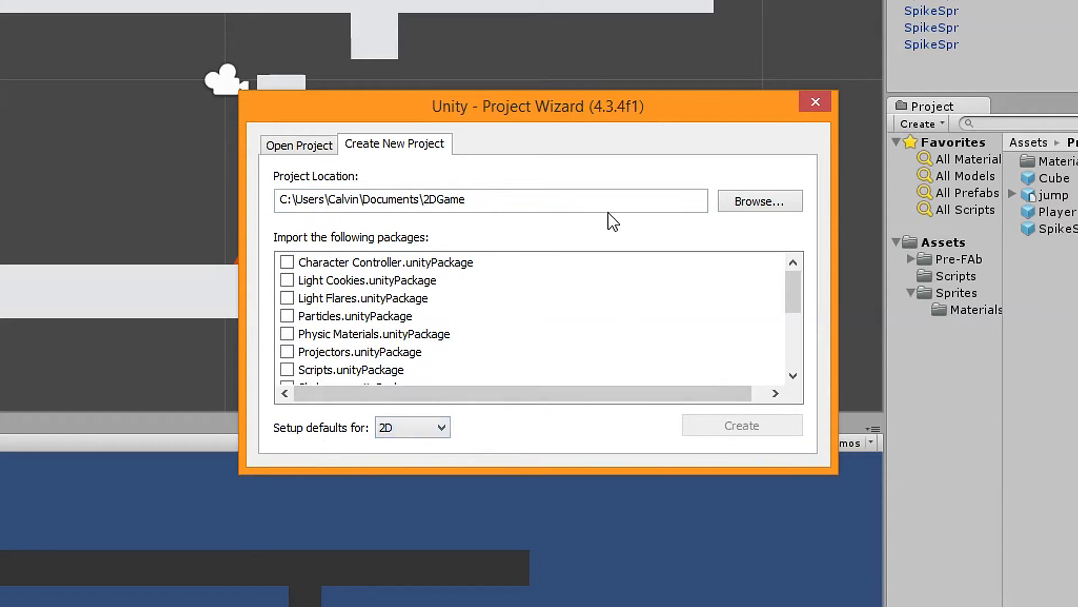
Change the project folder name to 2DGame10 and create the project.
click(508, 198)
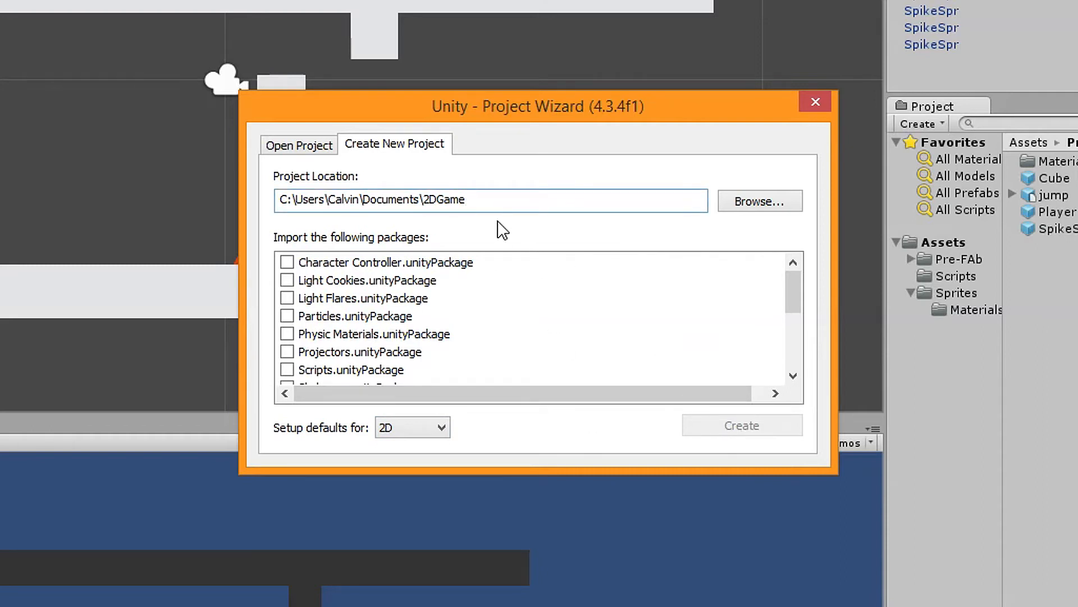
text(11213)
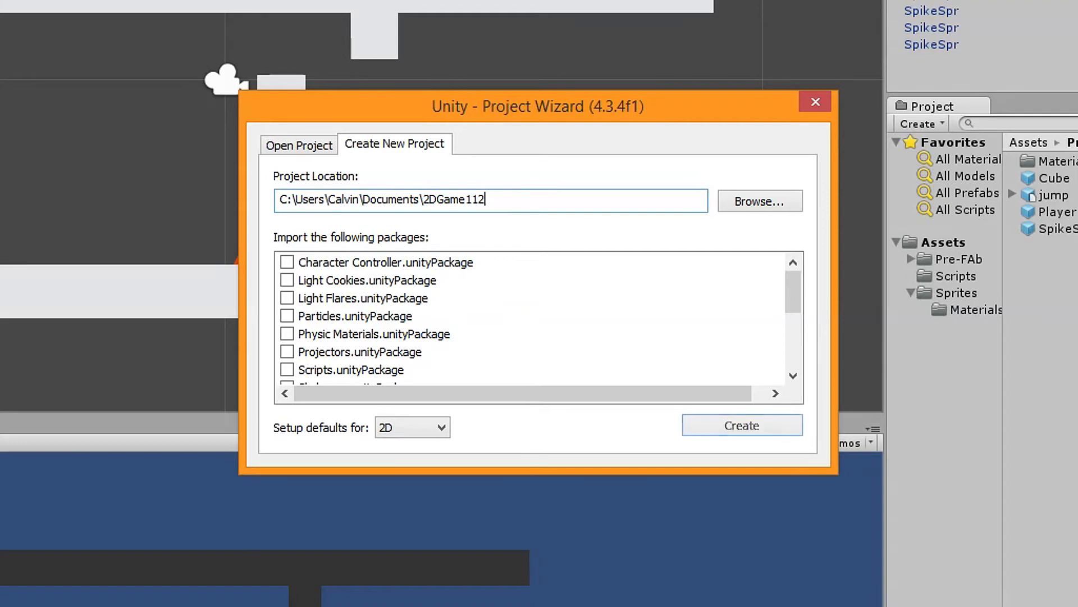
key(BackSpace)
key(BackSpace)
key(BackSpace)
key(BackSpace)
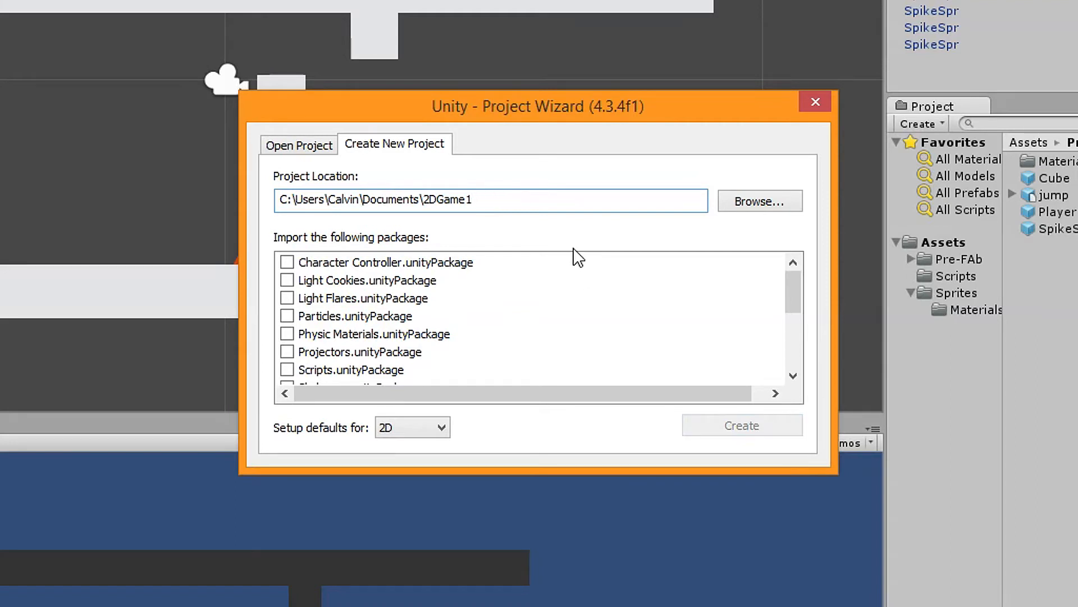
text(0)
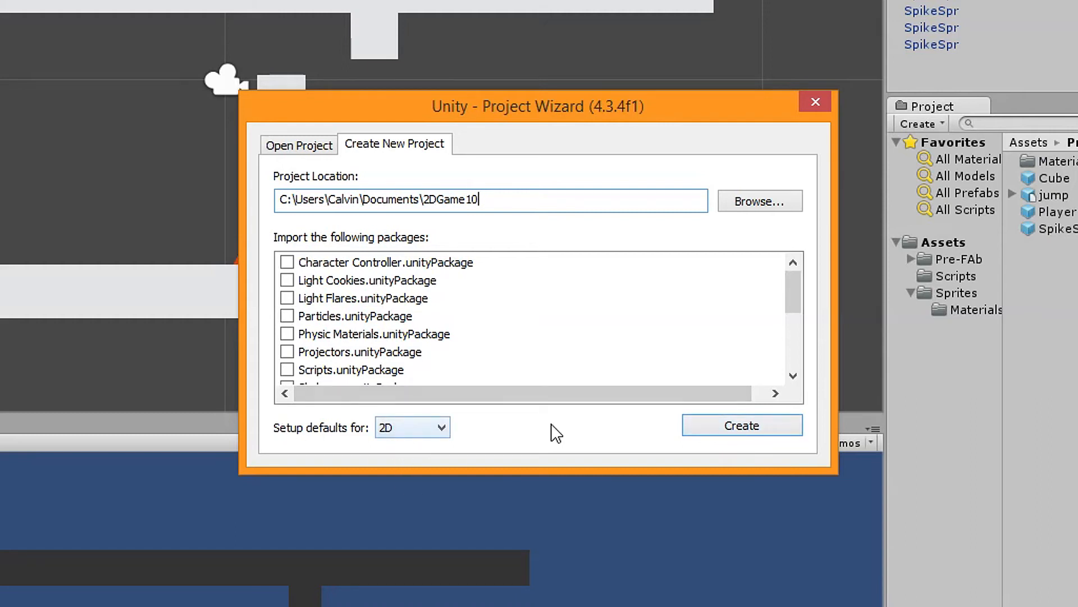
click(749, 428)
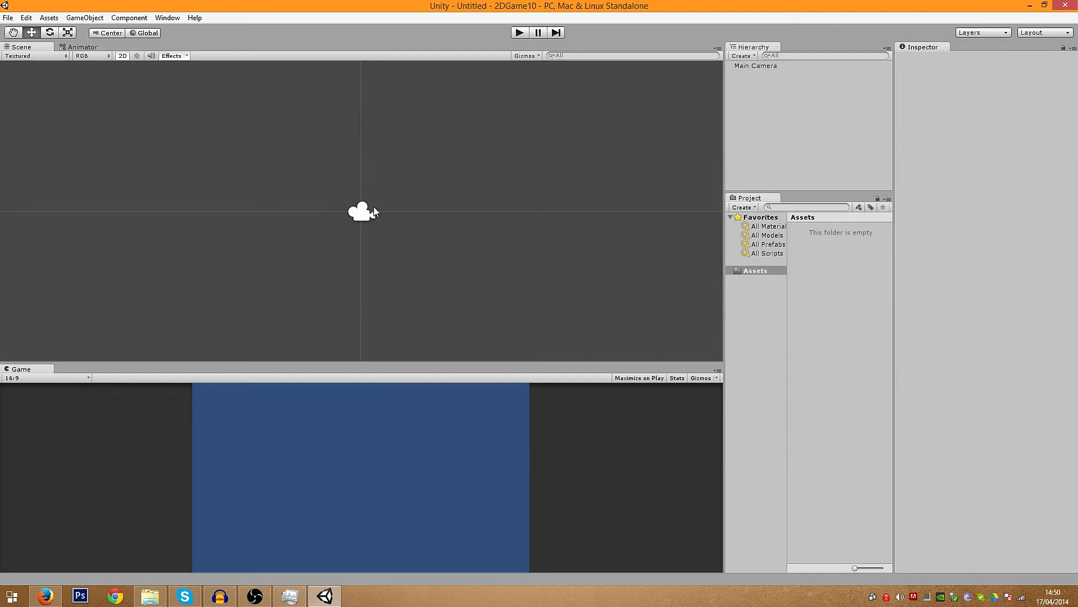
Set the Game view's aspect ratio to Free Aspect.
mouse_move(464, 230)
middle_down()
mouse_move(520, 241)
mouse_move(325, 221)
mouse_move(299, 135)
mouse_move(633, 267)
mouse_move(450, 125)
mouse_move(204, 292)
mouse_move(652, 230)
mouse_move(265, 124)
mouse_move(541, 219)
mouse_move(469, 243)
mouse_move(450, 228)
middle_up()
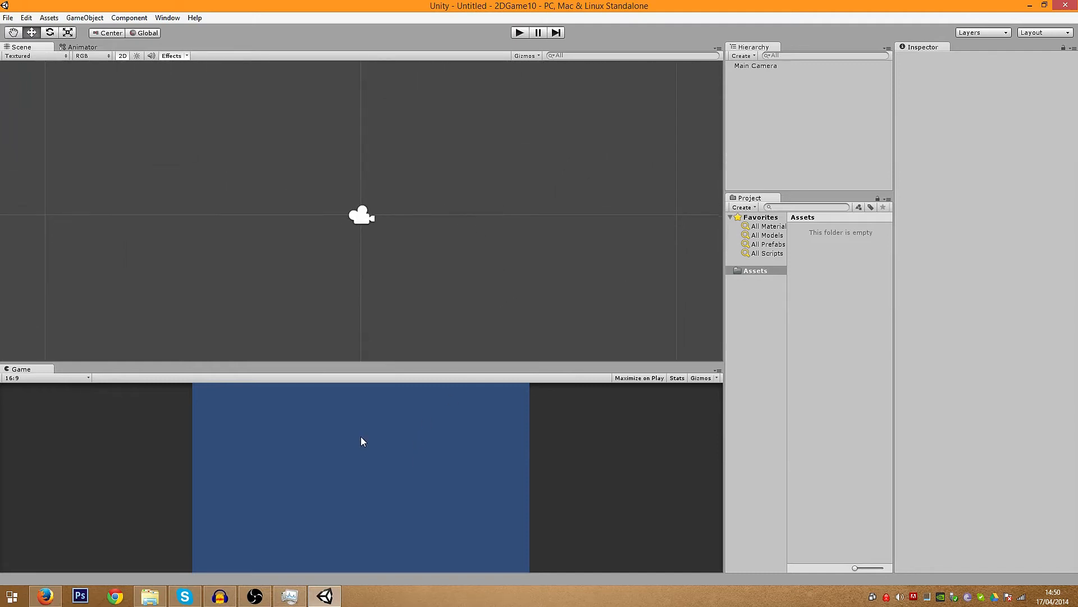
click(17, 377)
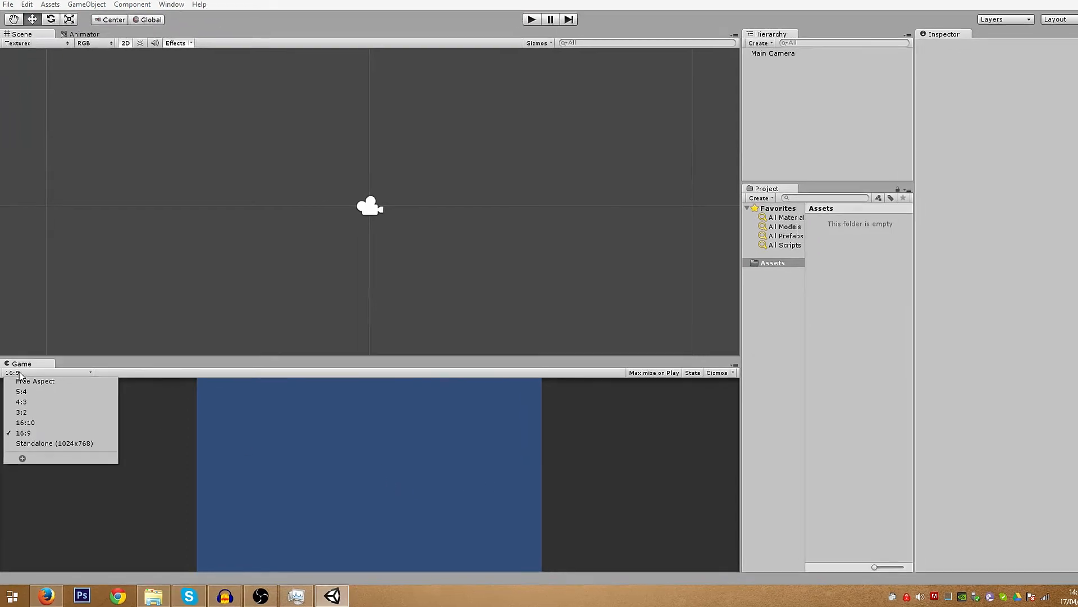
click(26, 387)
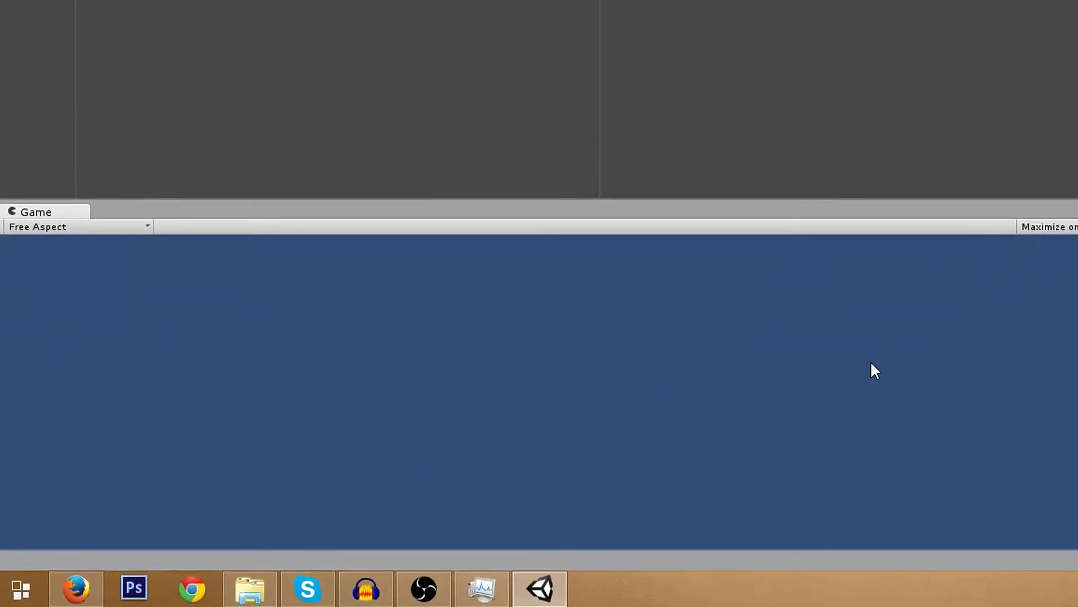
Try the 16:10 aspect ratio in the Game view and return it to Free Aspect.
click(86, 178)
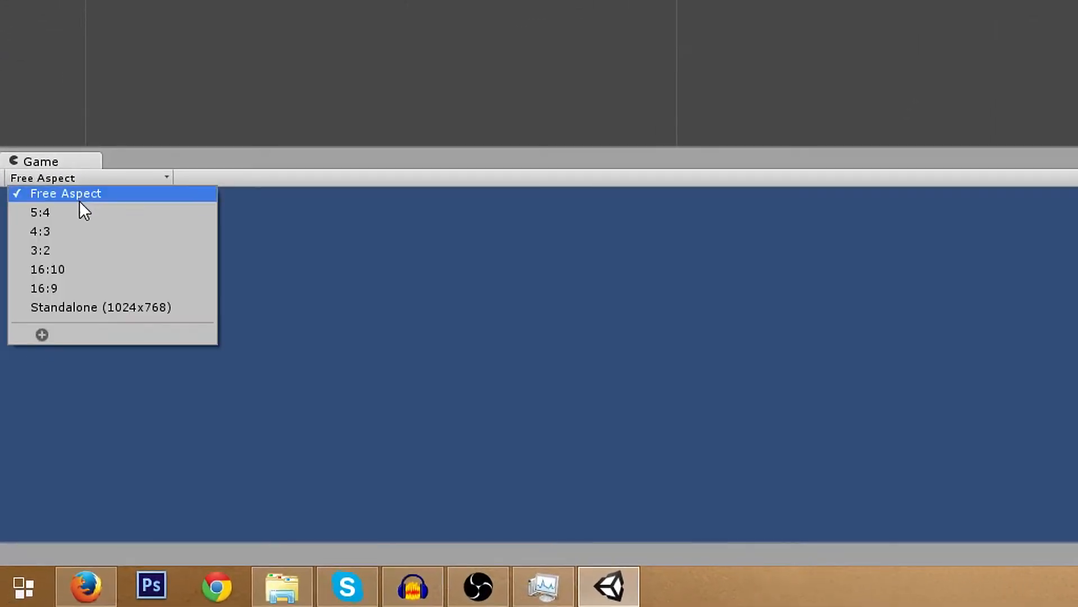
click(74, 269)
click(72, 180)
click(72, 193)
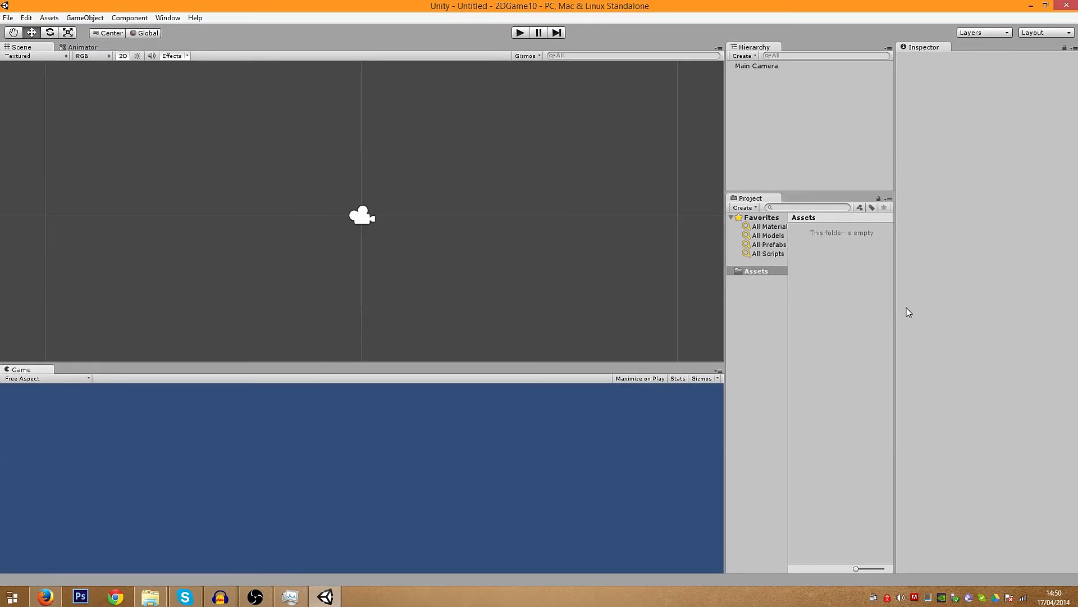
middle_drag(356, 170, 266, 152)
middle_drag(298, 265, 376, 287)
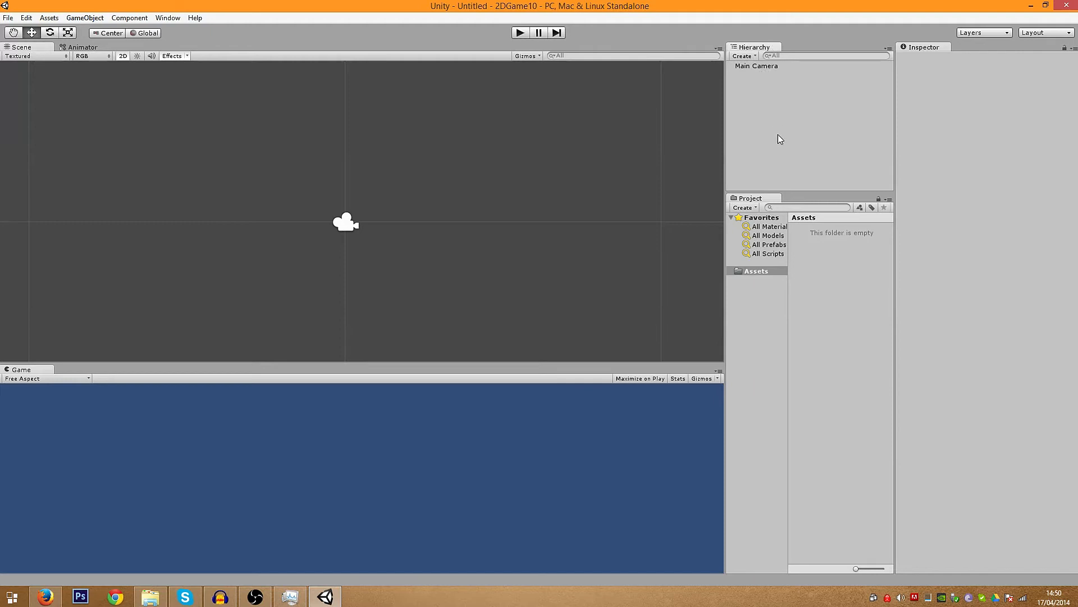
mouse_move(439, 263)
middle_down()
mouse_move(472, 260)
mouse_move(458, 259)
middle_up()
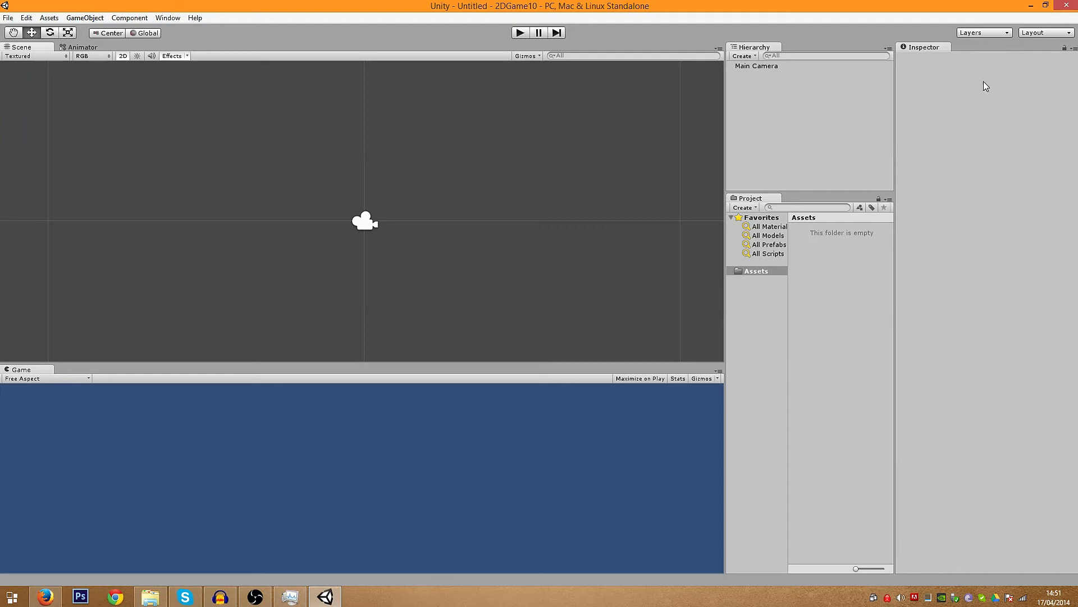
Examine the Main Camera's transform and component properties, and clear the selection.
click(767, 66)
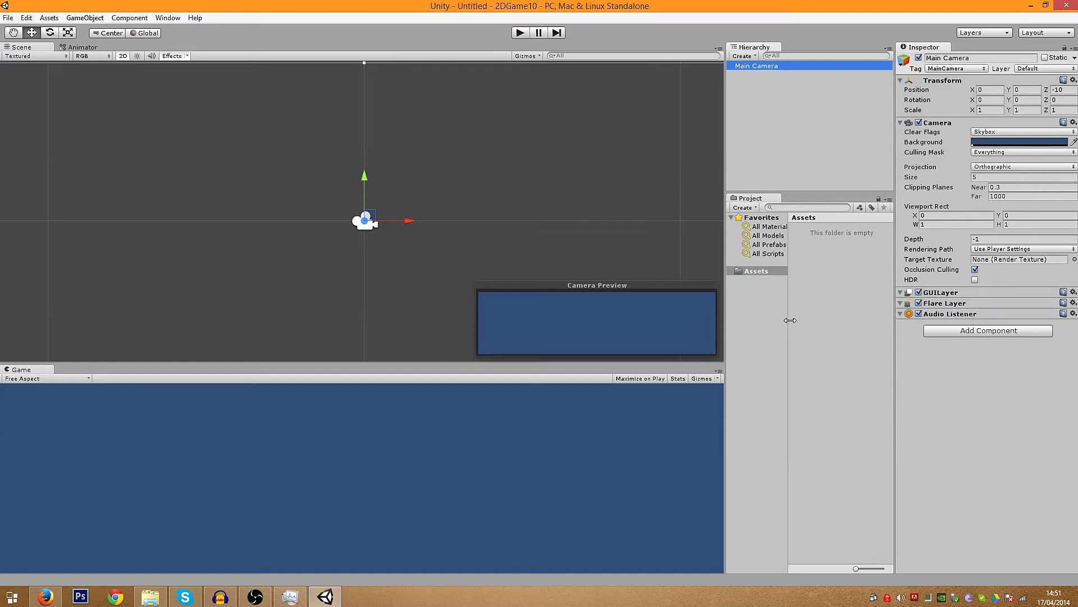
click(567, 243)
click(567, 245)
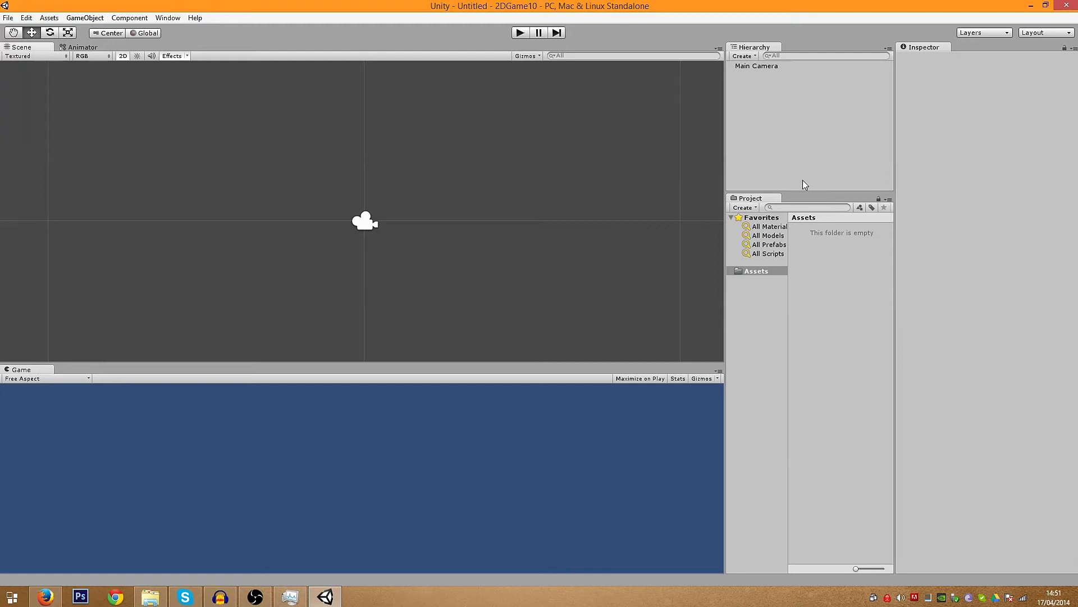
scroll(456, 268, down, 2)
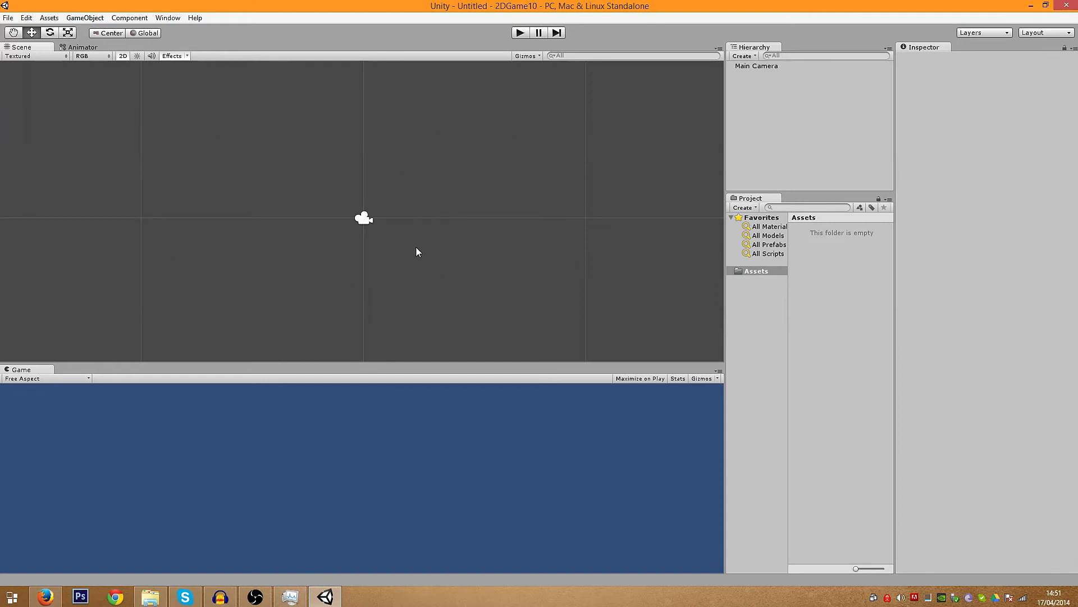
scroll(514, 259, up, 12)
scroll(514, 259, down, 12)
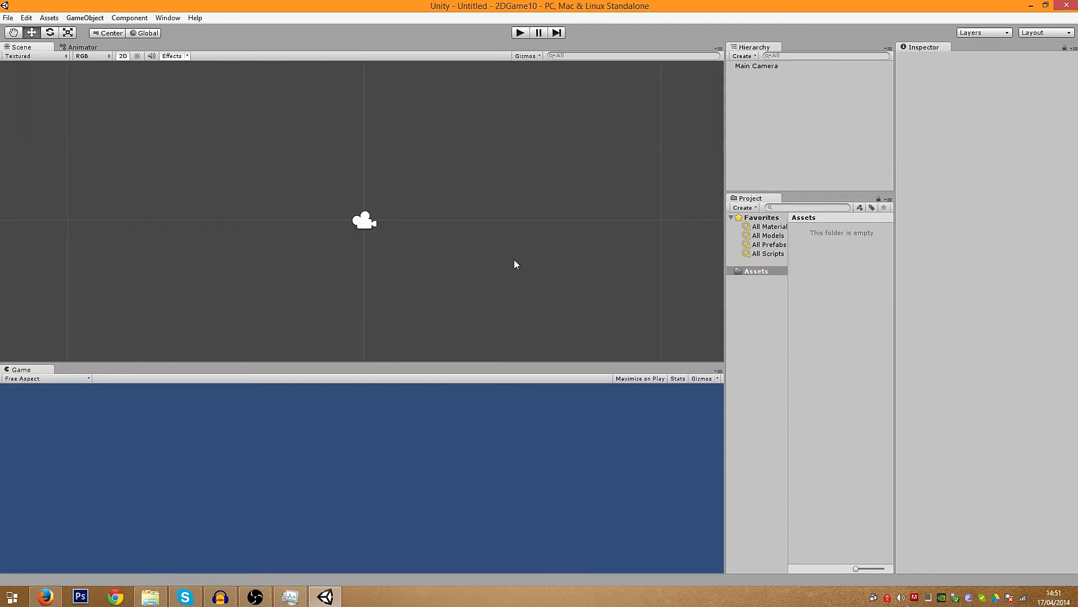
scroll(514, 260, down, 2)
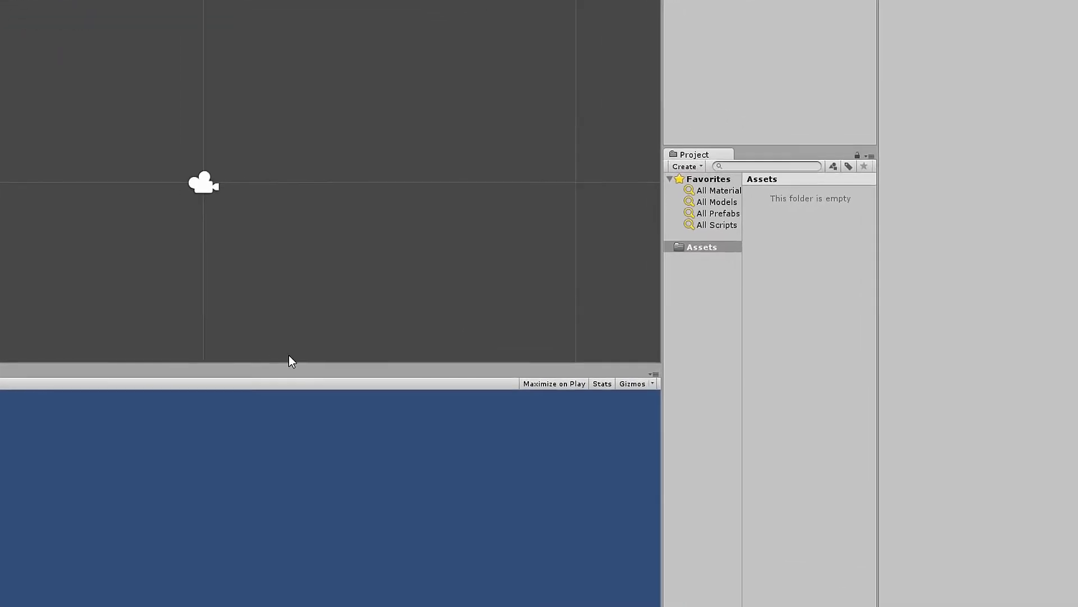
Create a folder named Sprites in the project's Assets.
right_click(710, 183)
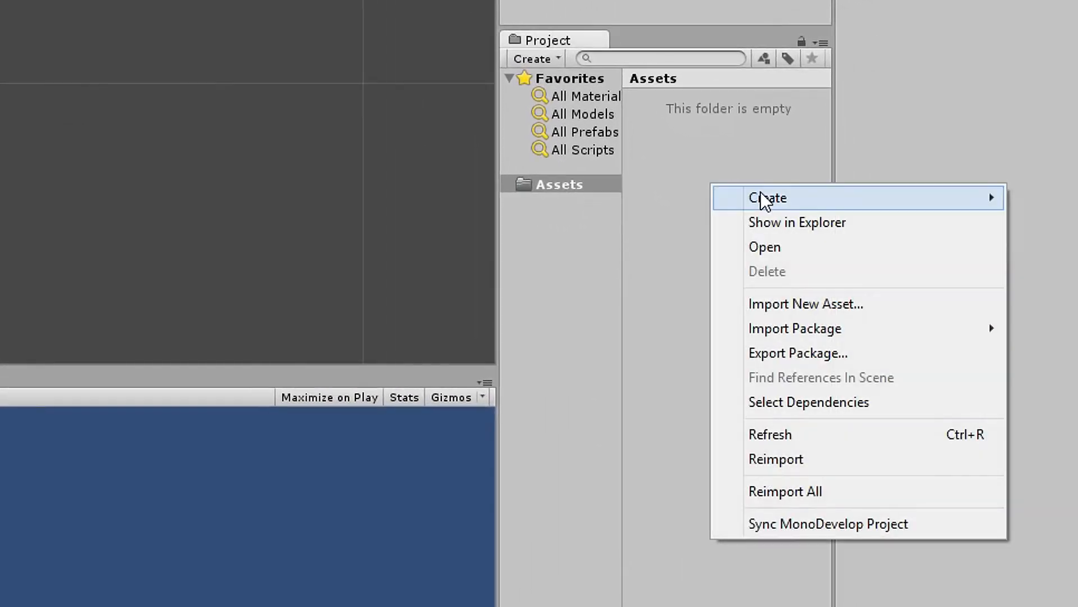
mouse_move(760, 194)
click(696, 195)
text(Sprites)
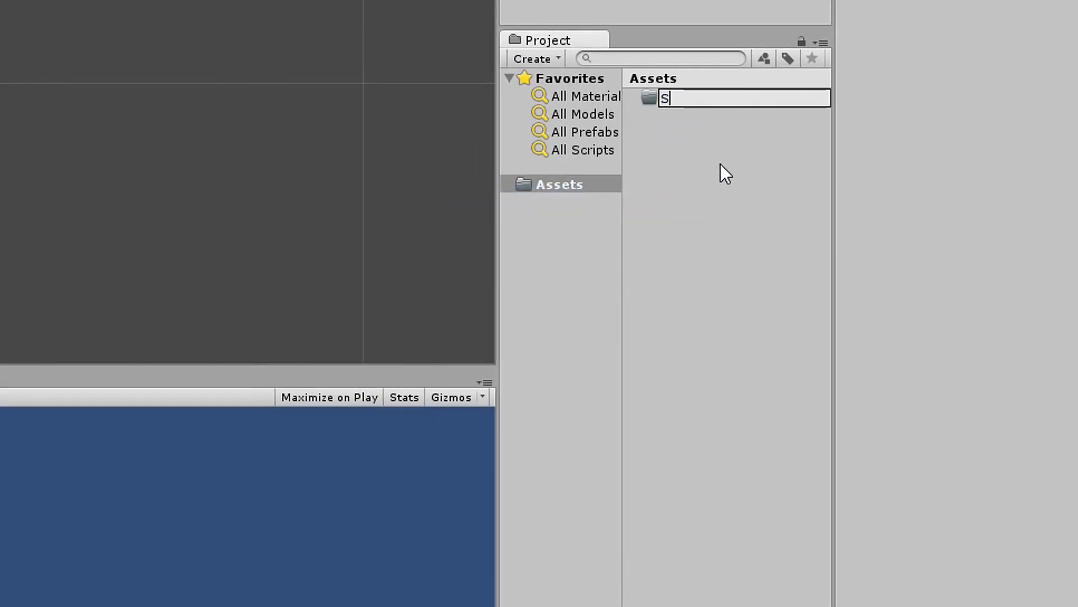
key(Return)
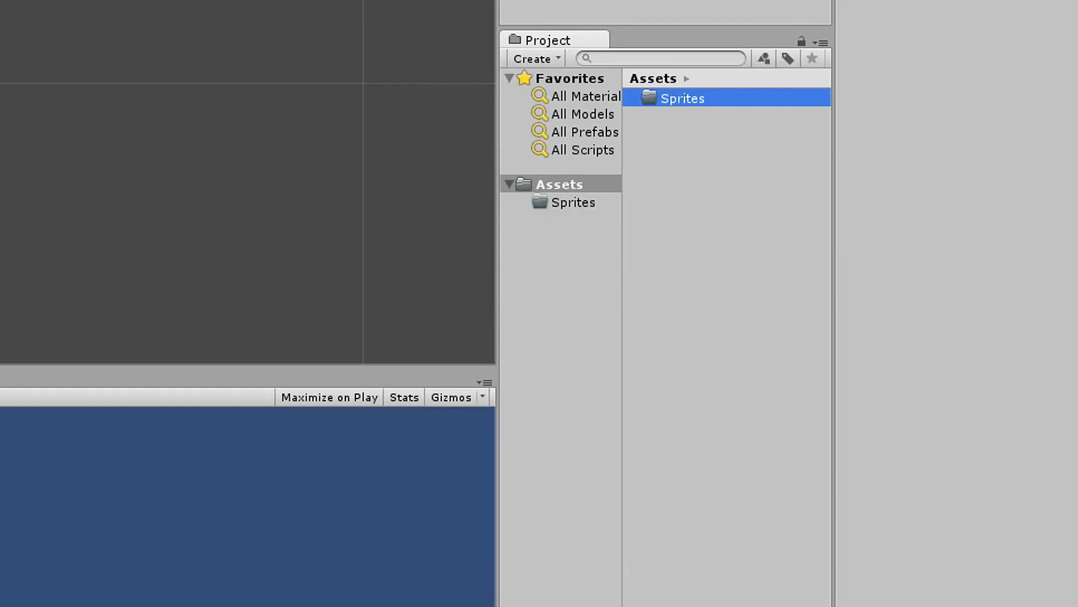
Import PlayerSpr.PNG and SpikeSpr.PNG from the Game folder on disk into the Sprites folder, and open the Sprites folder in the project.
key(alt+Tab)
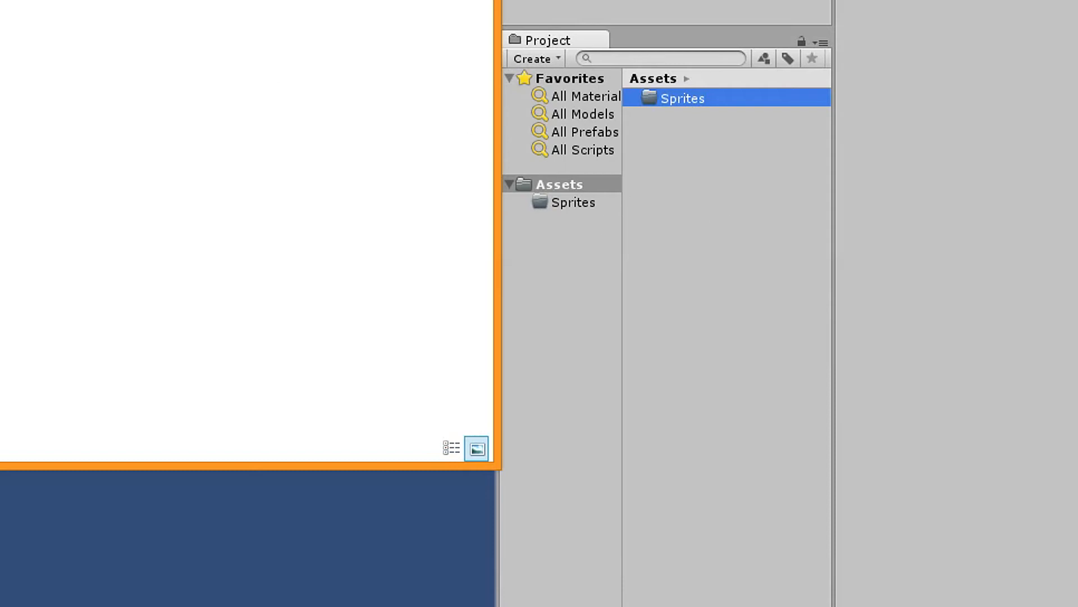
key(alt+Left)
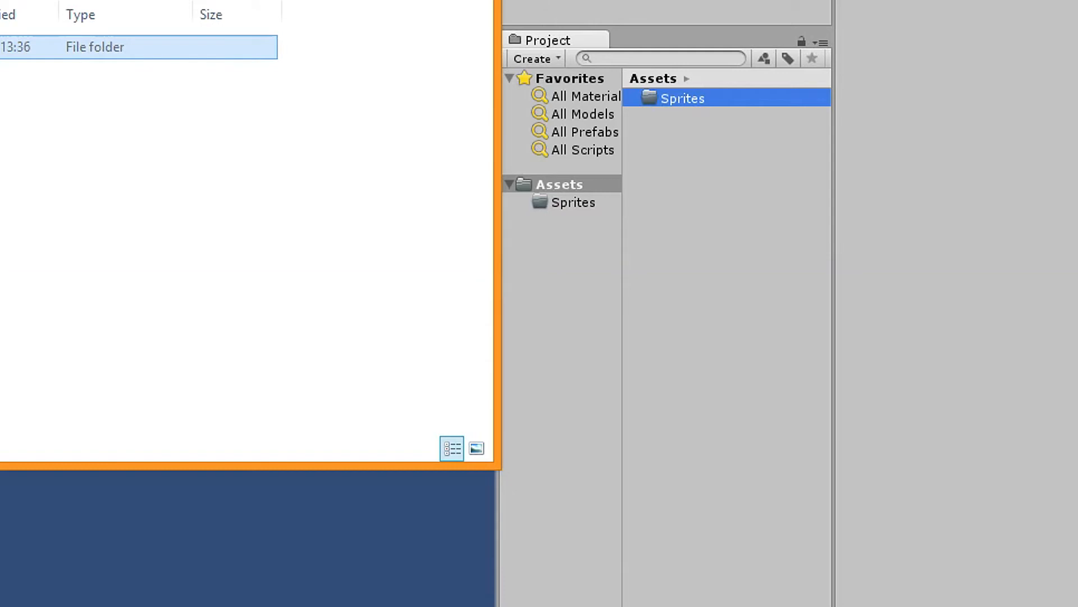
key(alt+Left)
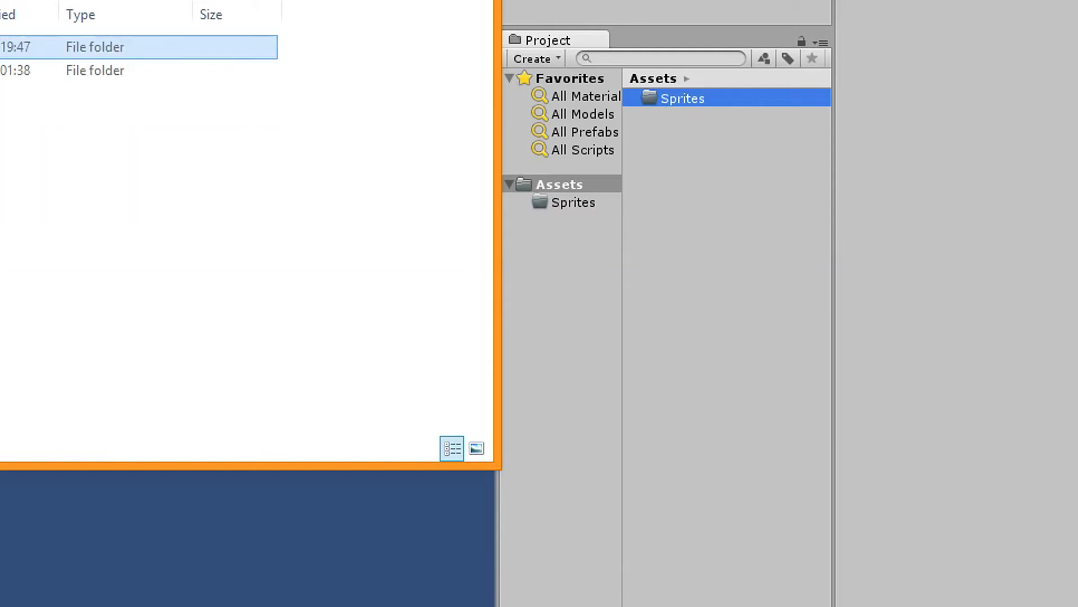
double_click(11, 47)
click(284, 51)
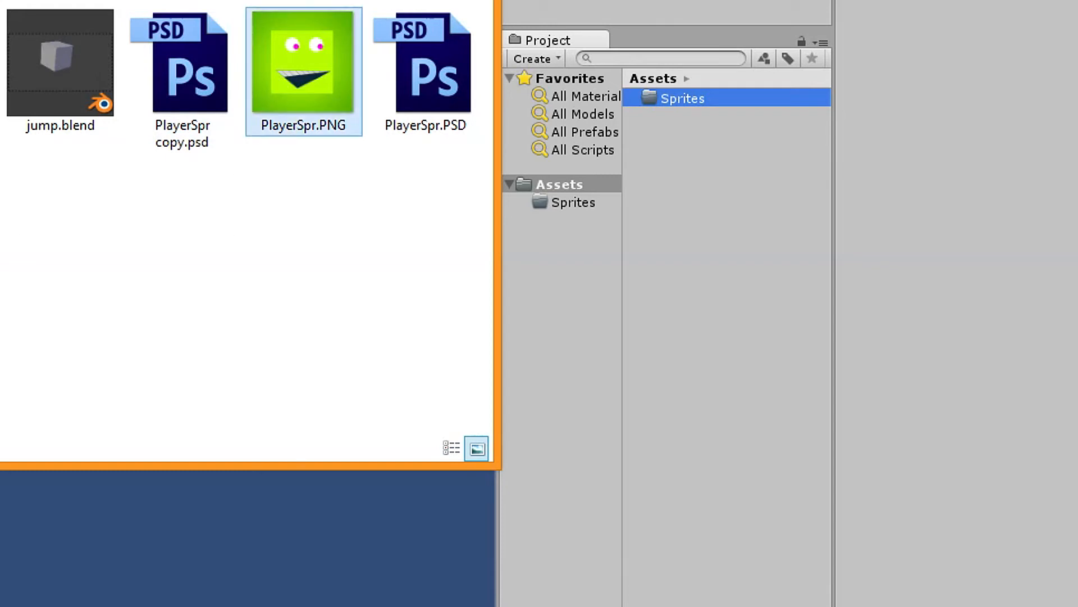
click(229, 293)
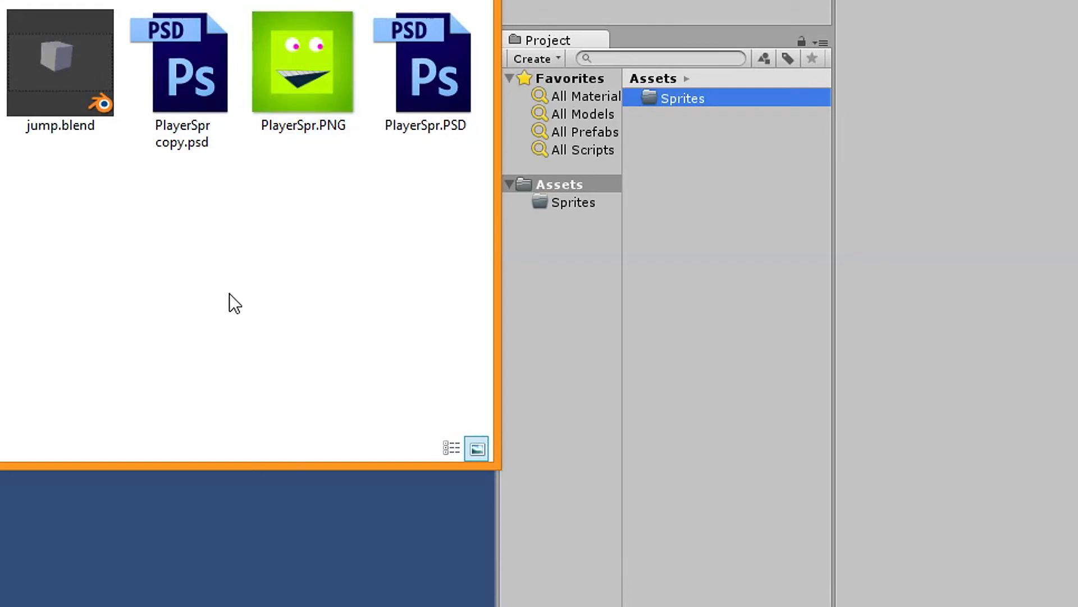
drag(303, 68, 675, 94)
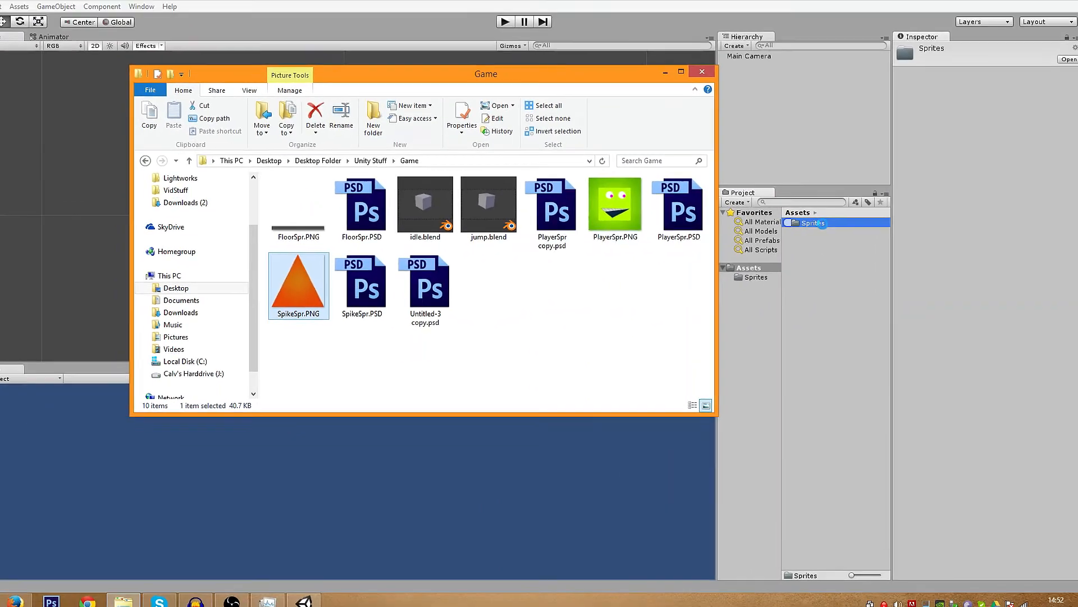
click(818, 227)
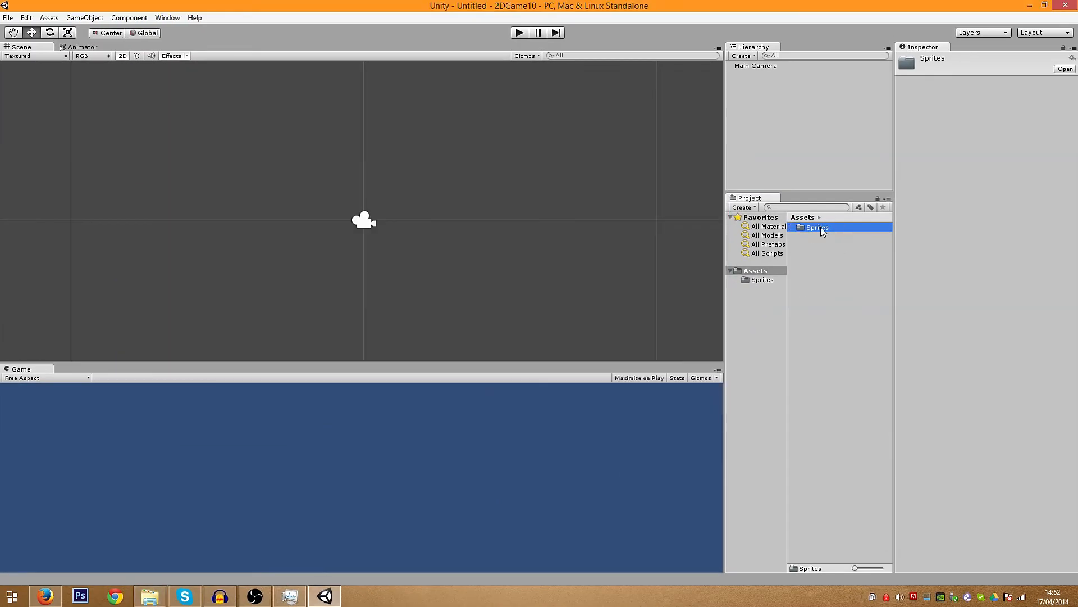
double_click(821, 228)
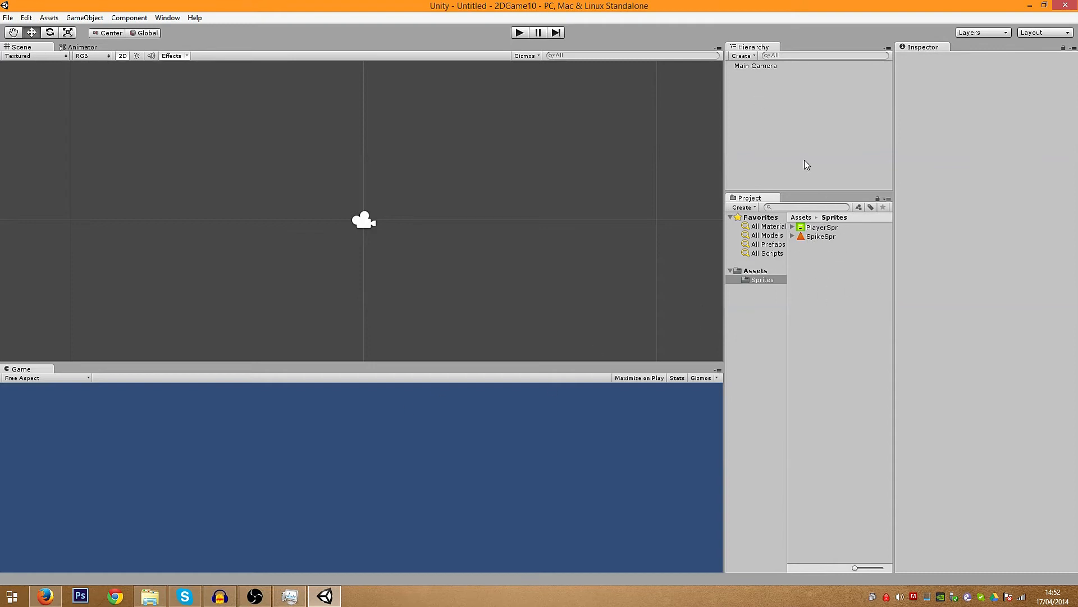
Examine the import settings and previews of the PlayerSpr and SpikeSpr sprites.
click(743, 56)
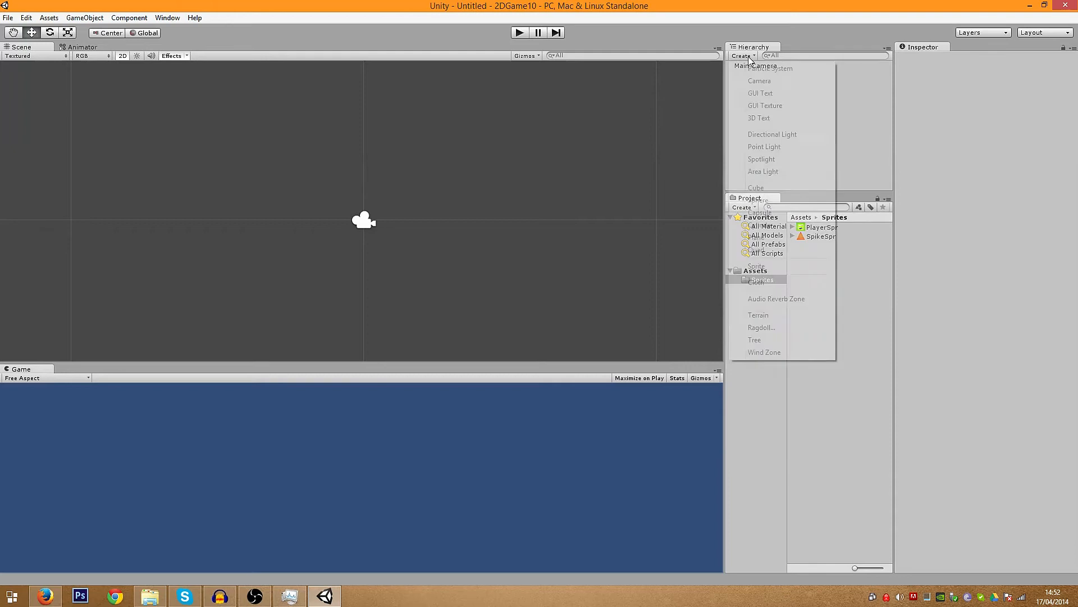
click(871, 141)
click(808, 228)
click(814, 236)
click(823, 229)
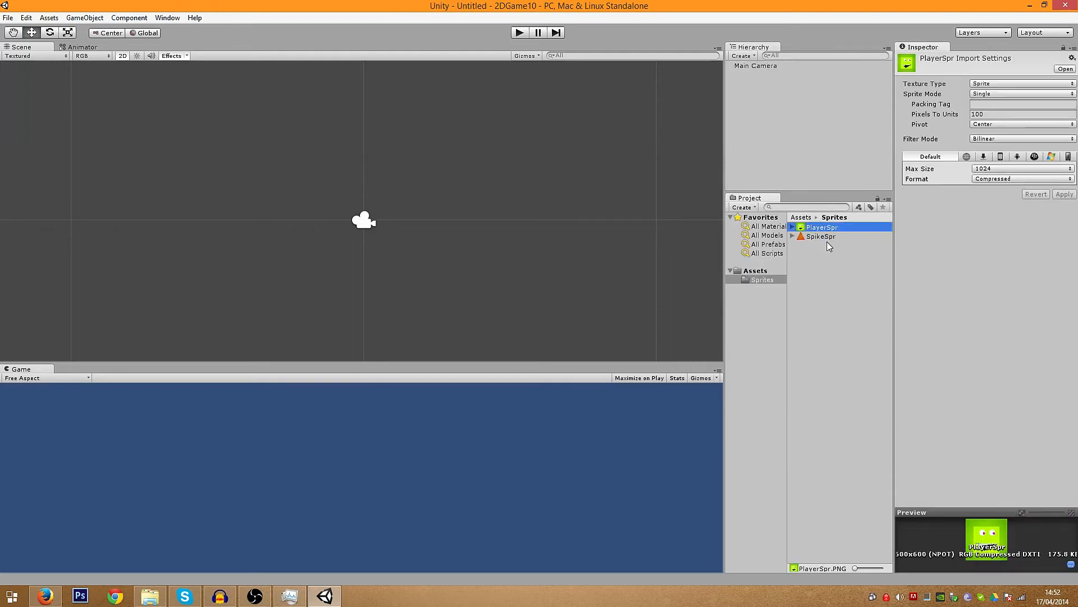
click(827, 243)
click(826, 228)
click(825, 236)
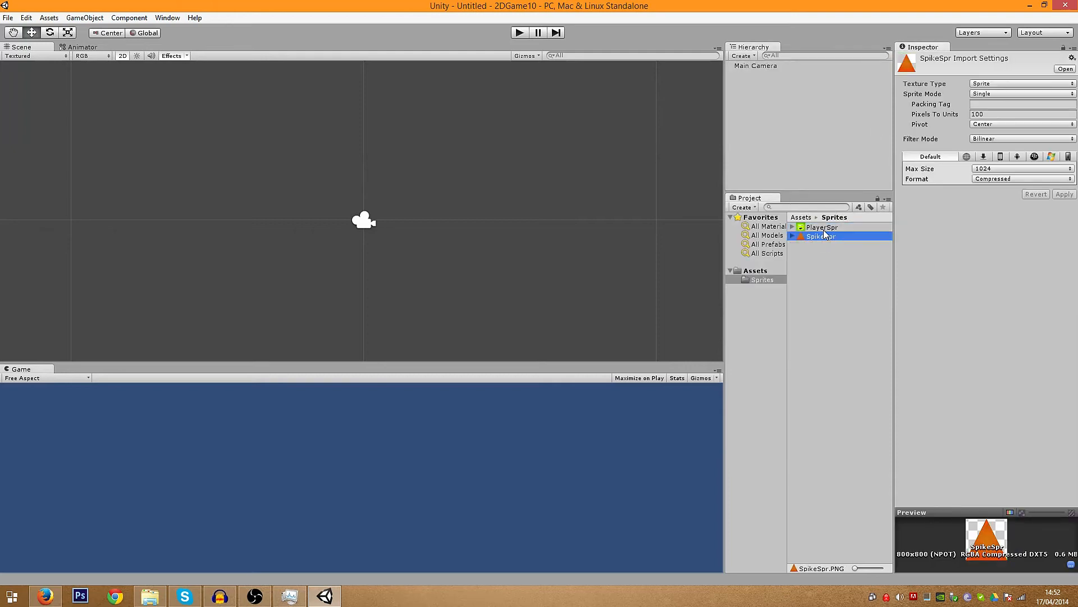
click(826, 227)
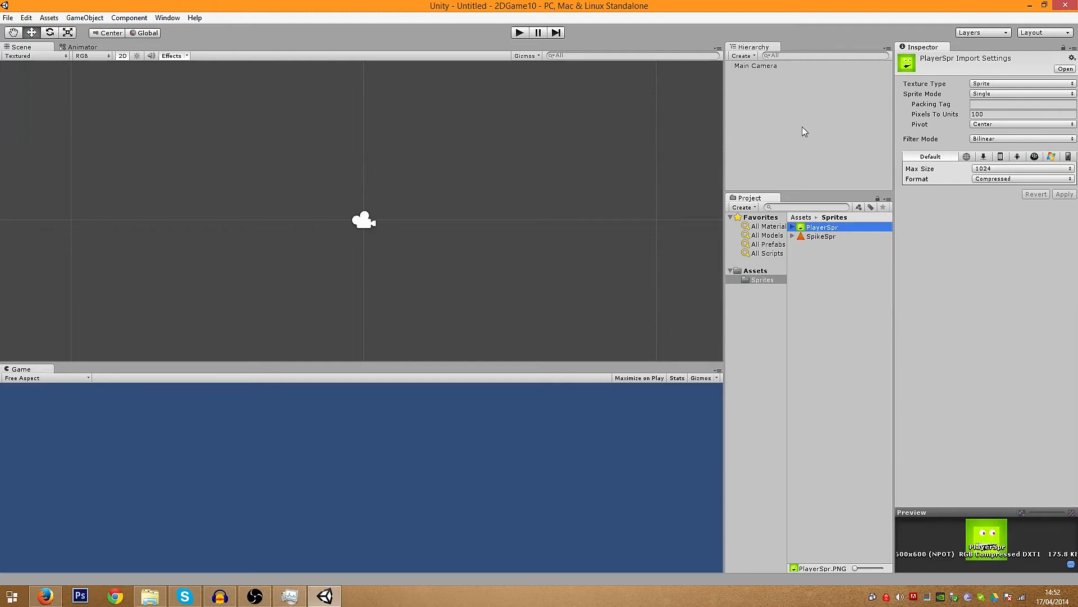
click(821, 236)
click(824, 228)
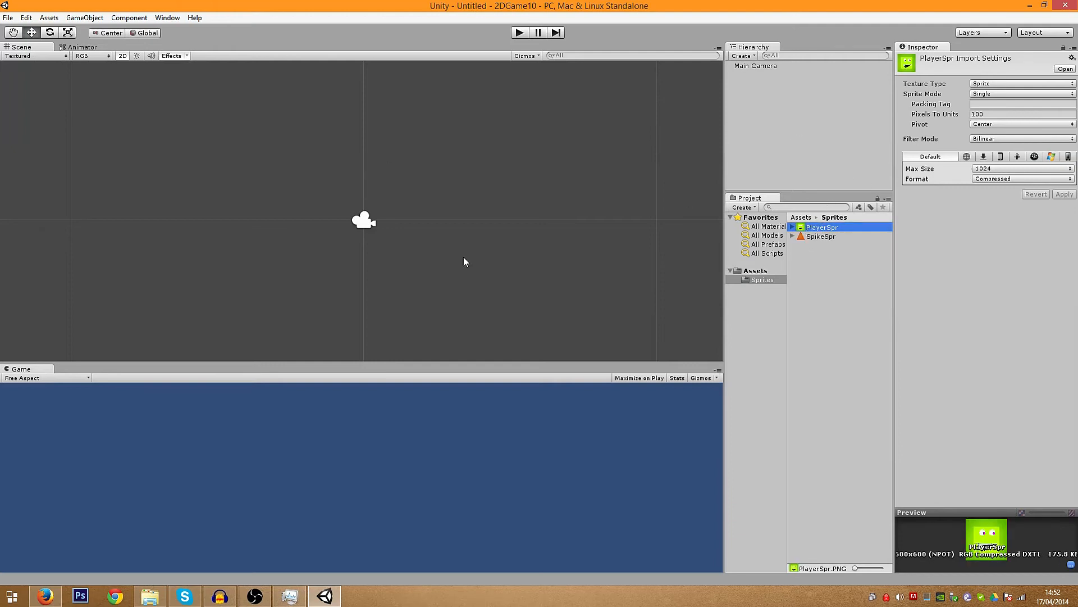
Create a cube in the scene, rename it Player and assign it the Player tag.
click(741, 57)
click(775, 187)
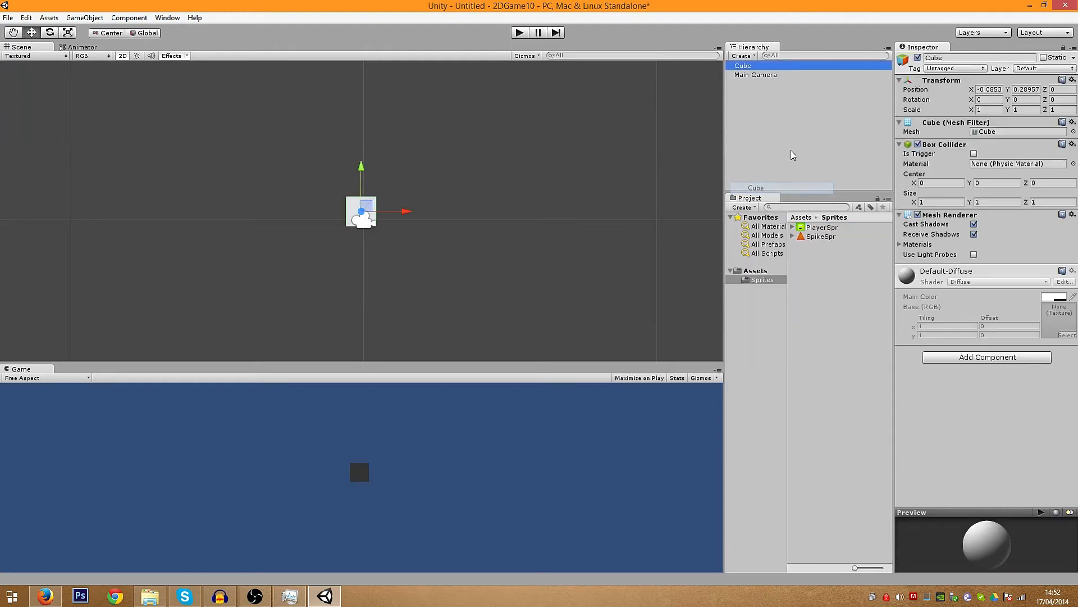
right_click(748, 66)
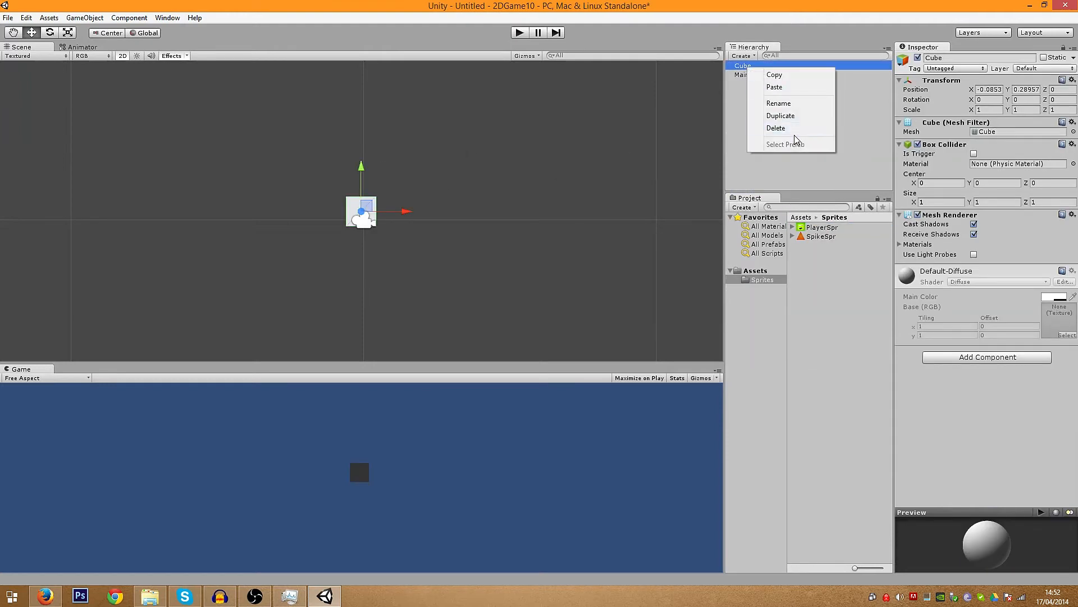
click(781, 105)
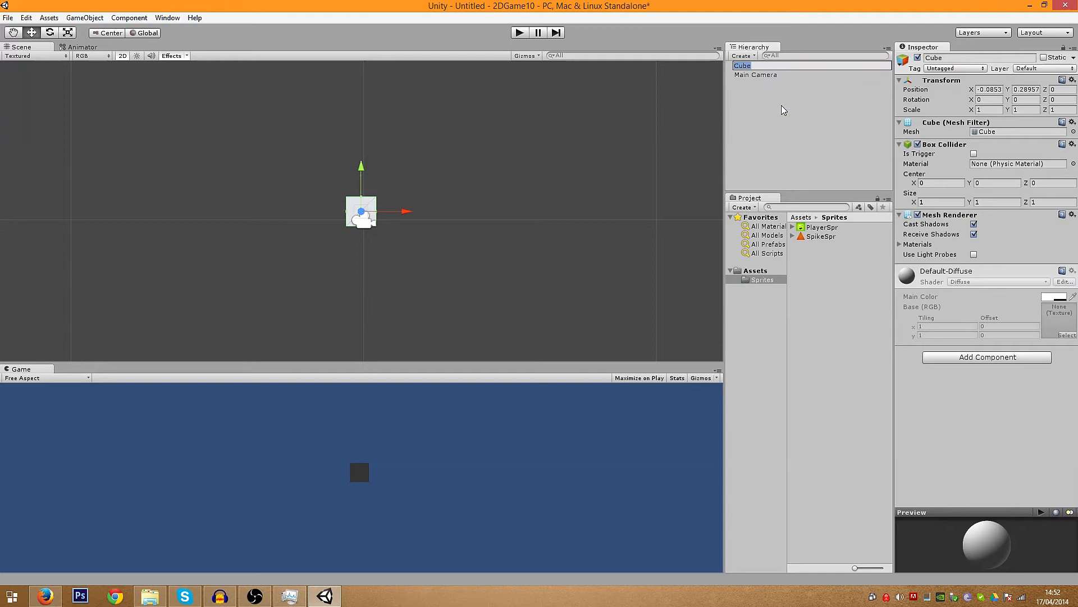
text(Player)
key(Return)
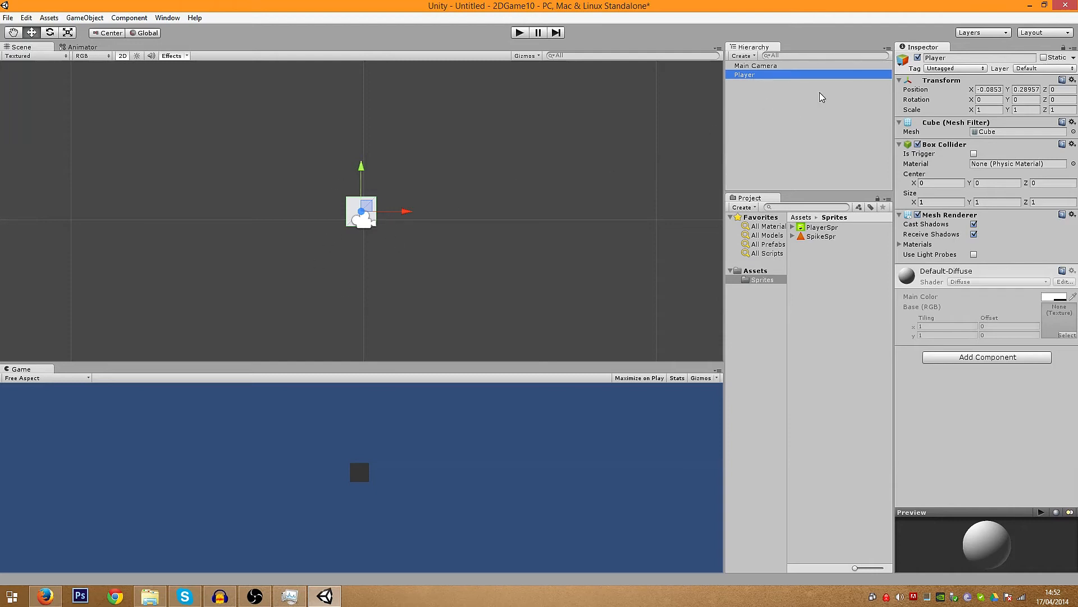
click(945, 68)
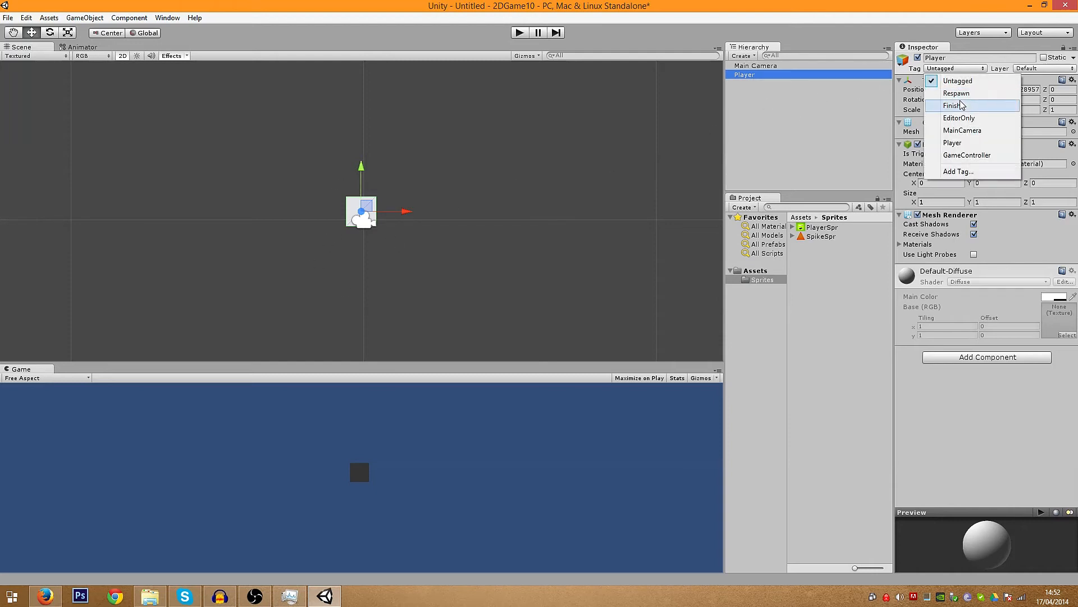
click(952, 142)
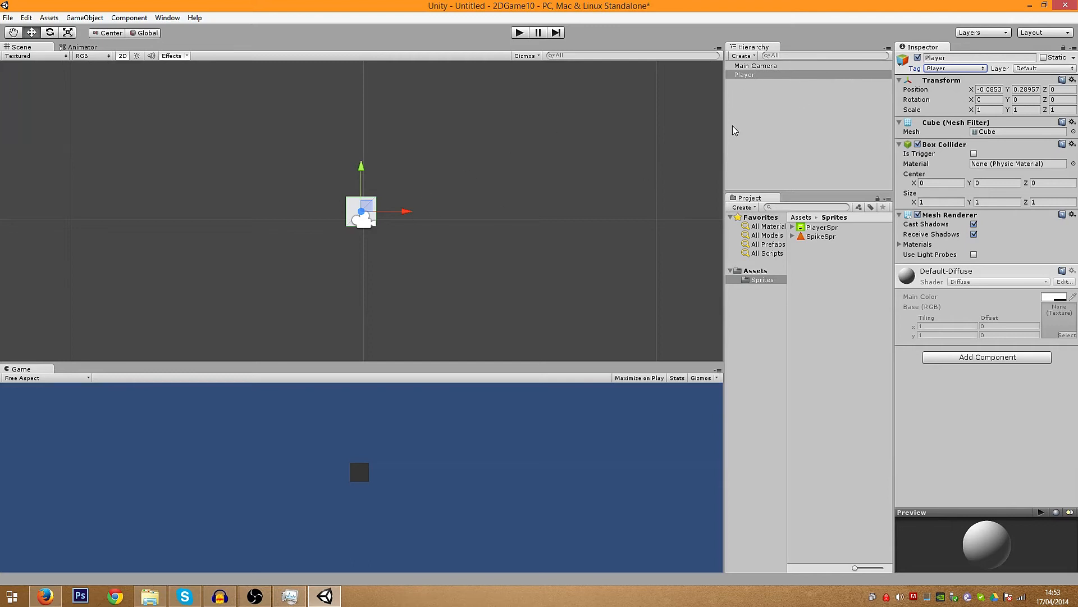
Create a second cube in the scene and rename it Floor.
click(742, 56)
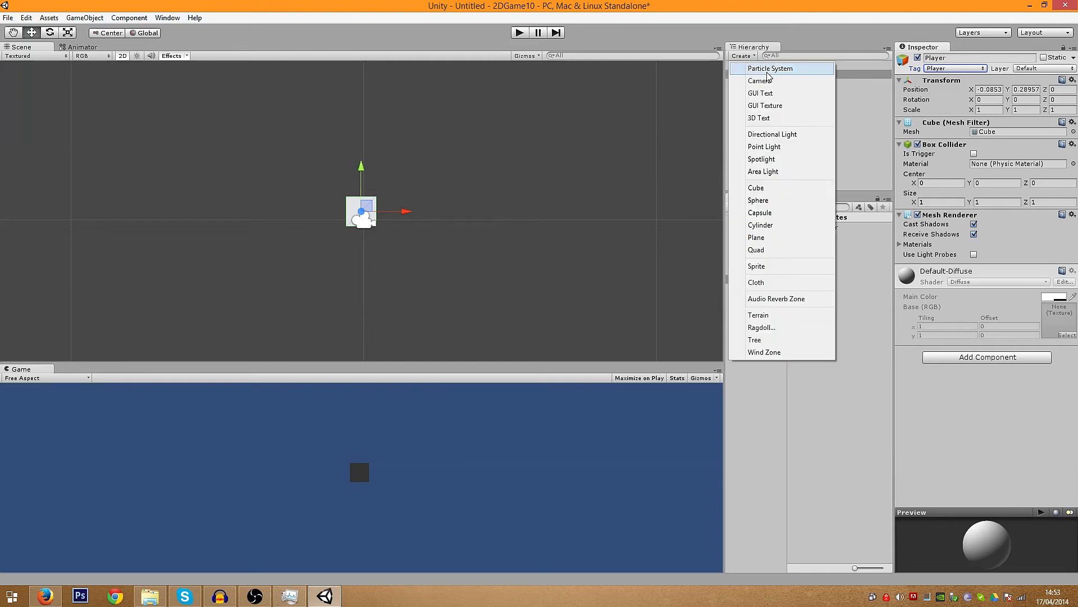
click(771, 190)
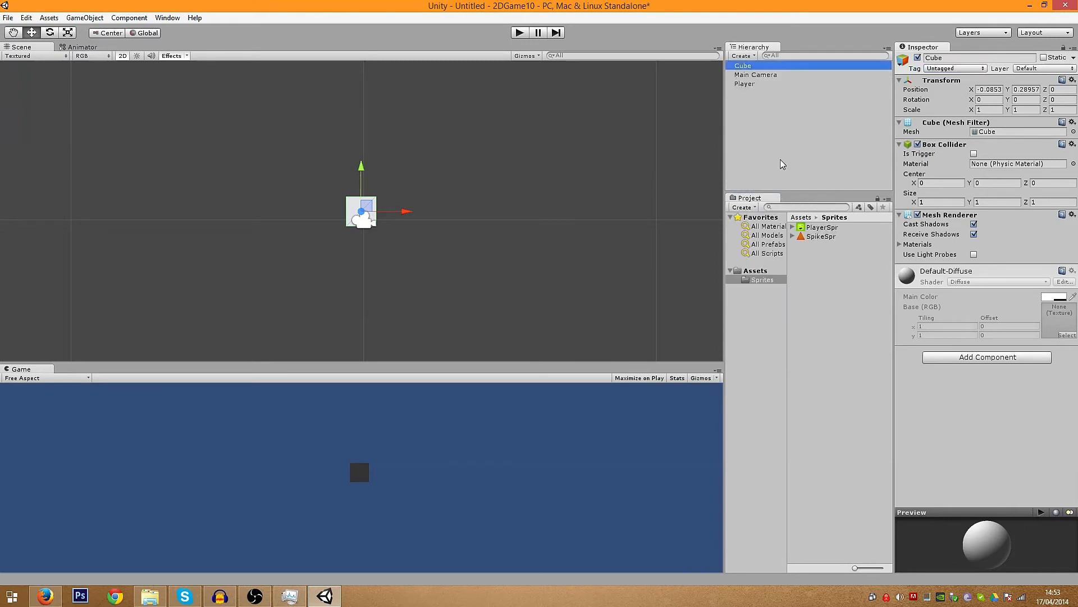
right_click(751, 66)
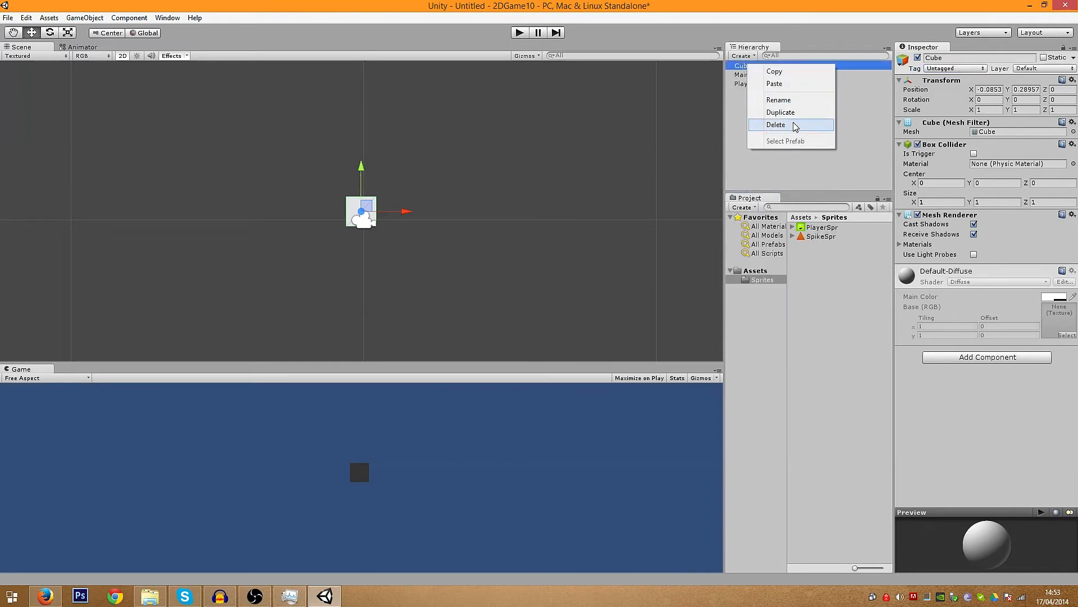
click(781, 102)
text(F)
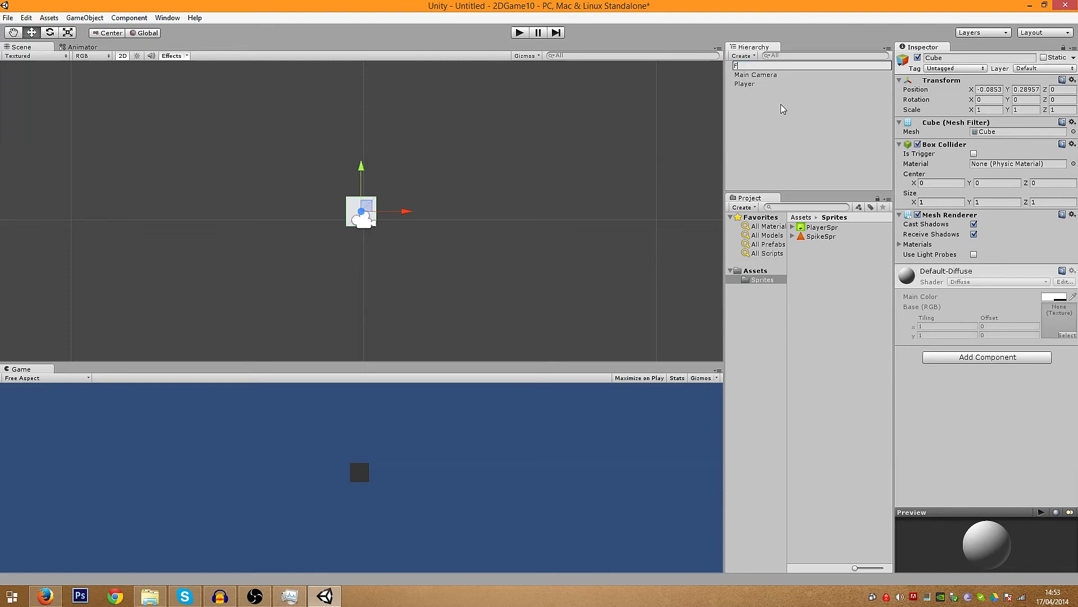
text(loor)
key(Return)
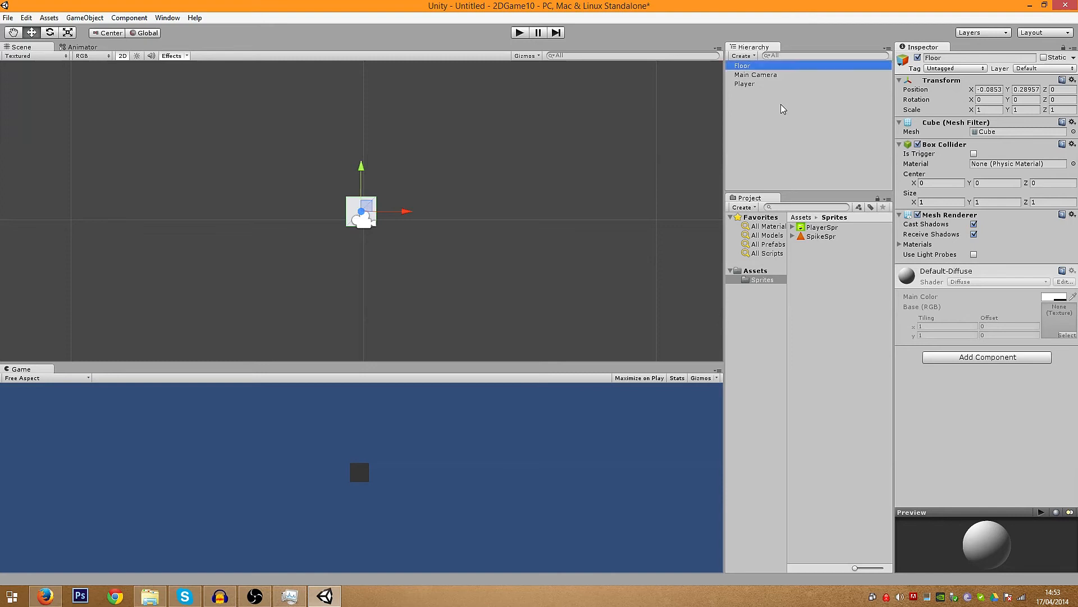
Stretch the Floor to an X scale of 18.56 and lower it to a Y position of about -3.94.
right_click(747, 67)
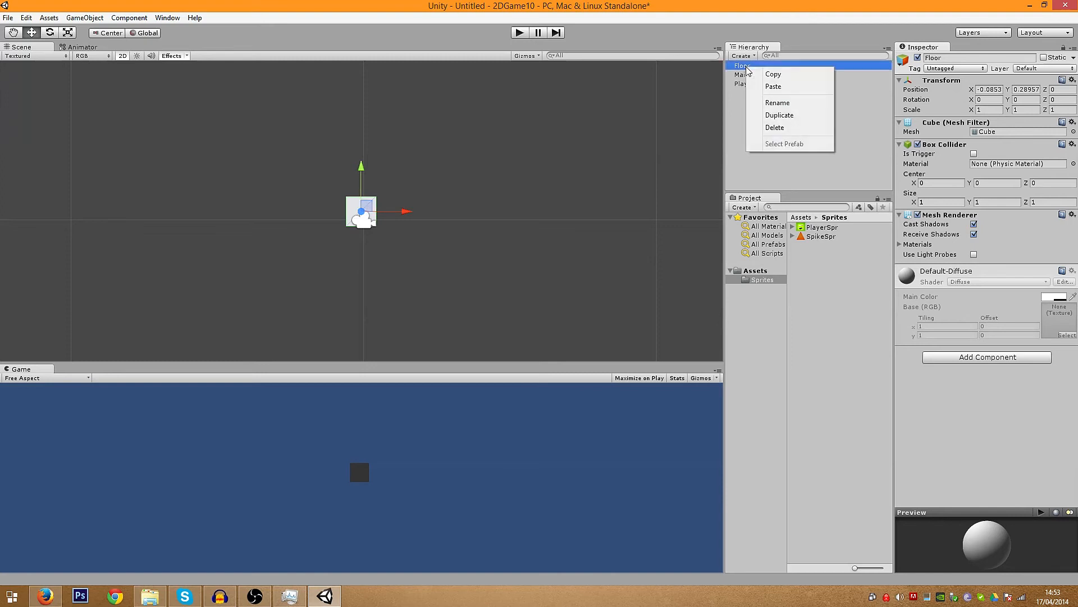
click(845, 84)
click(744, 69)
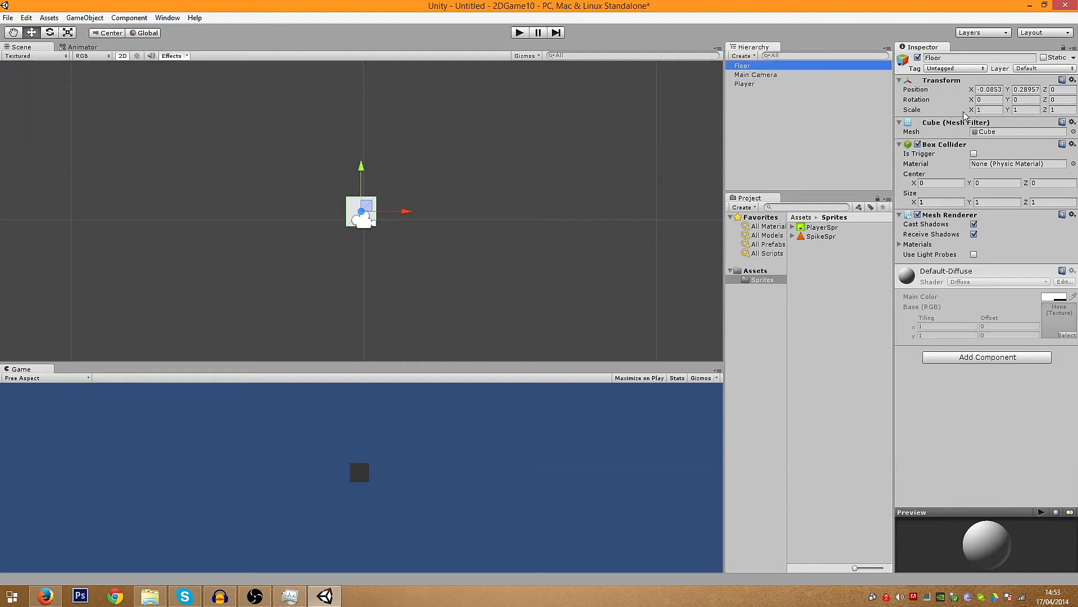
drag(971, 109, 373, 297)
Move the Player cube to an X position of about -7.87, just above the left end of the Floor.
click(352, 212)
drag(393, 211, 180, 248)
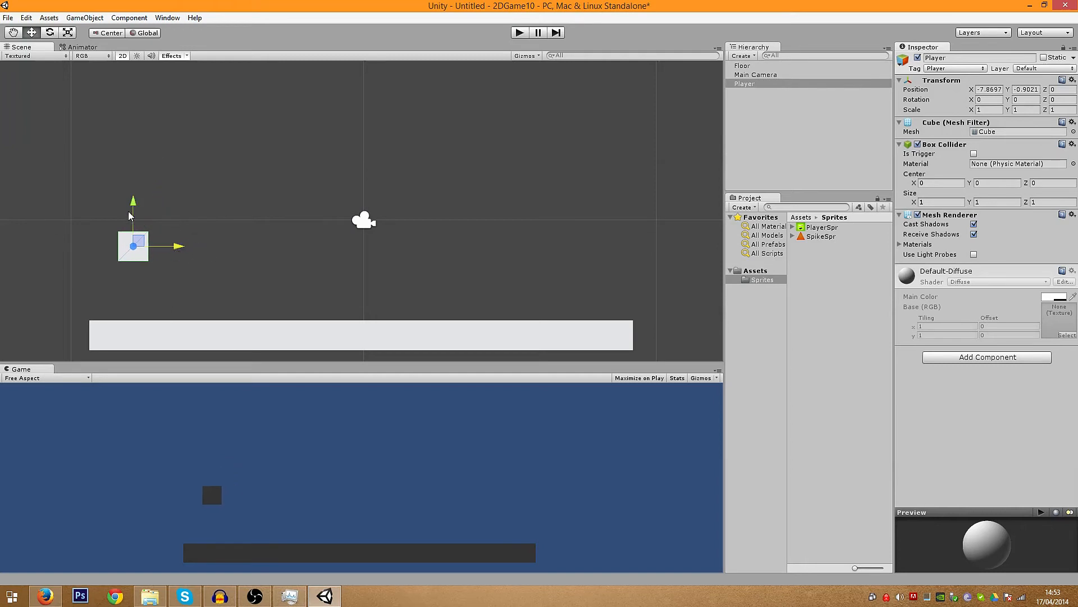
drag(132, 212, 137, 241)
click(219, 261)
Duplicate the Floor and raise the copy above the Player as a second level, then select the original Floor.
click(416, 339)
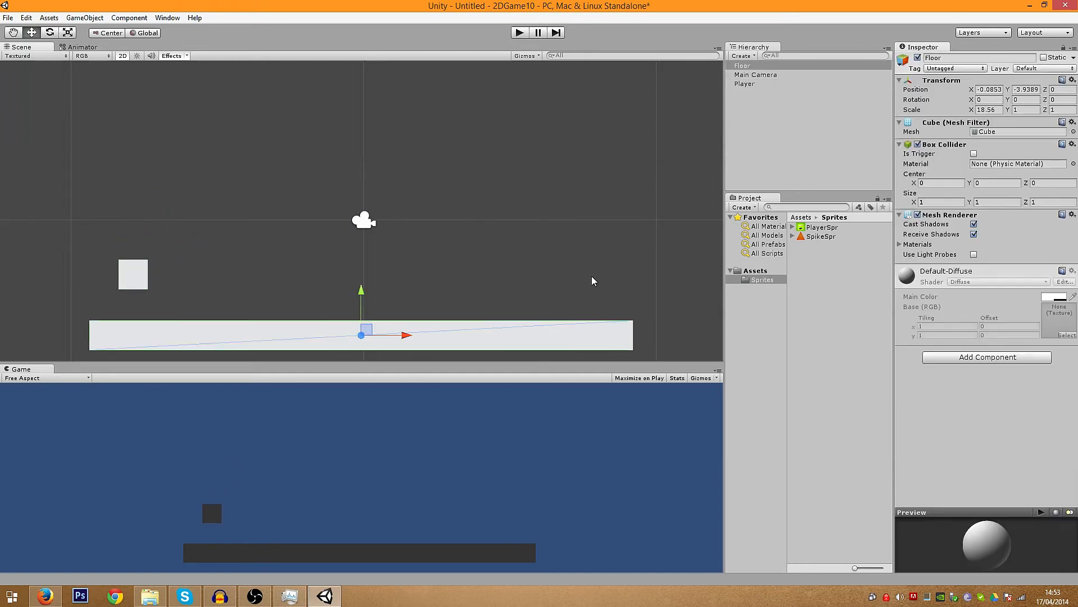
right_click(744, 67)
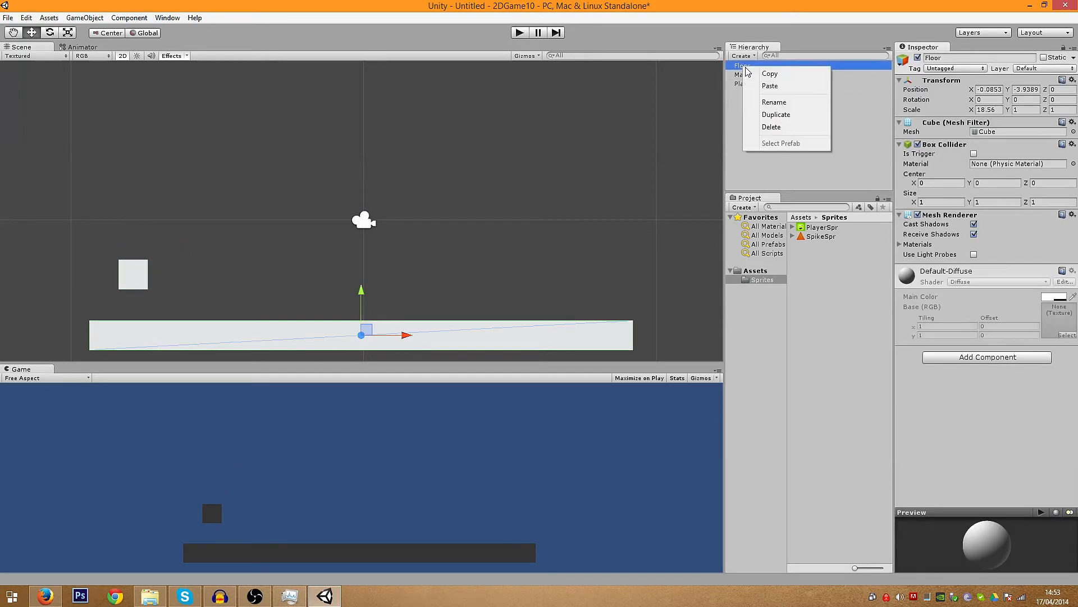
click(784, 115)
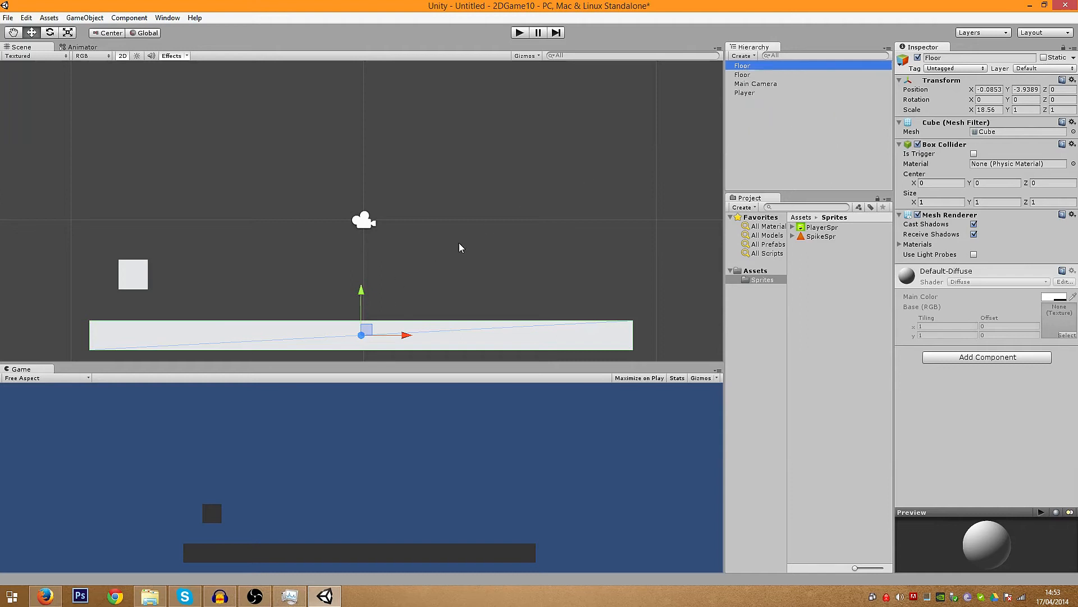
drag(364, 293, 362, 161)
click(492, 289)
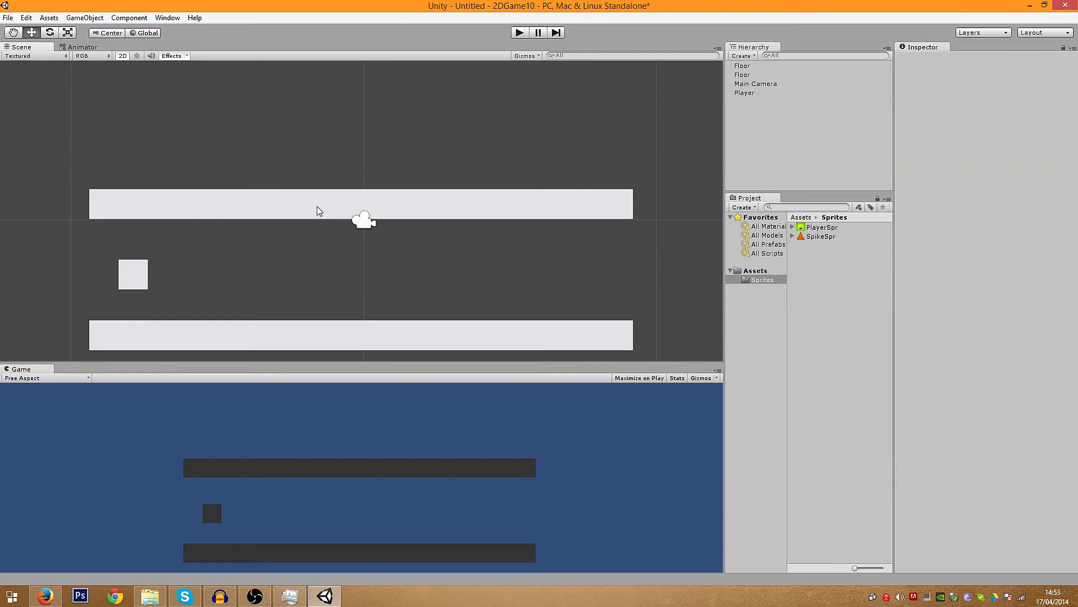
click(319, 211)
click(269, 332)
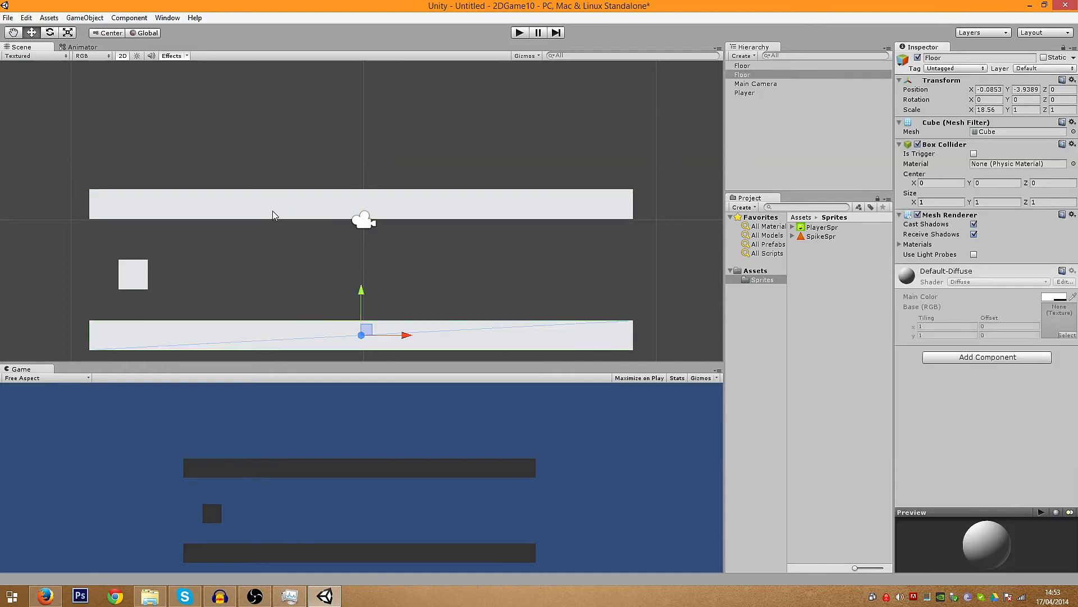
Compare the PlayerSpr and SpikeSpr sprites, and apply PlayerSpr to the Player cube as its material texture.
click(271, 210)
click(140, 274)
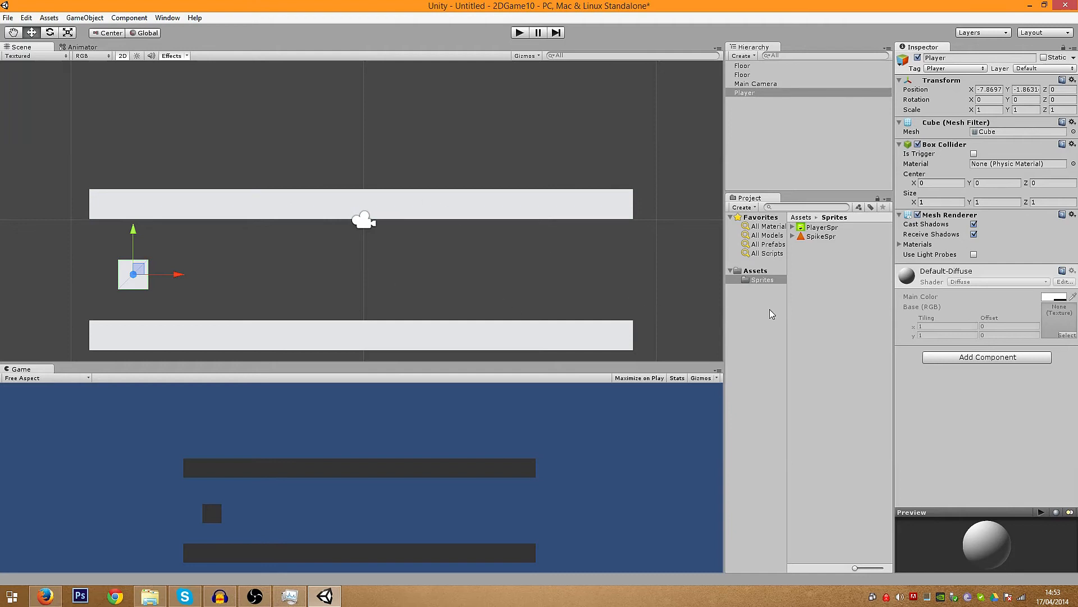
click(781, 132)
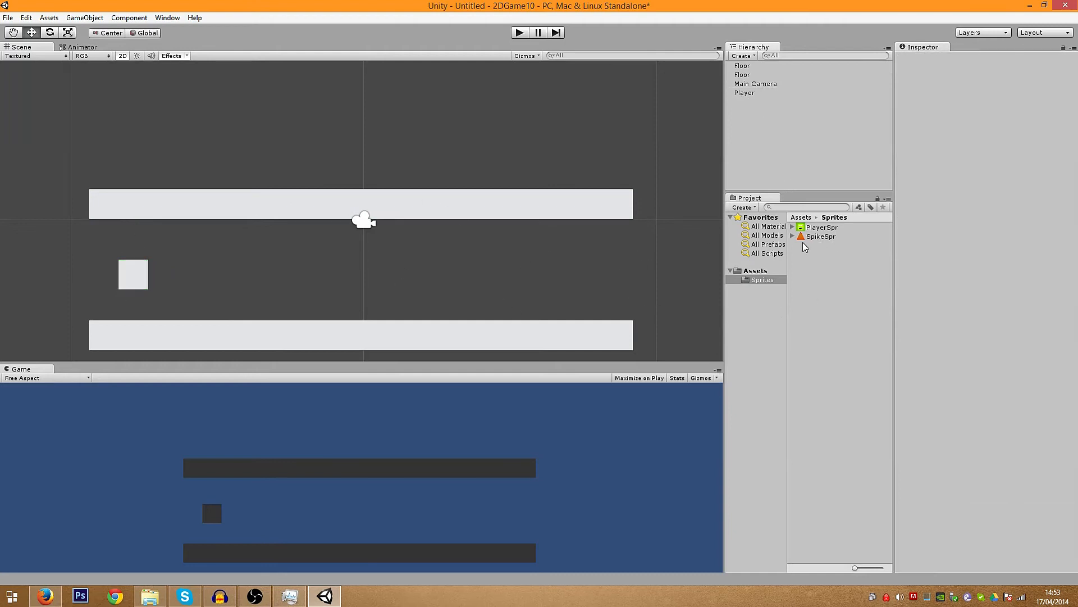
click(827, 236)
click(827, 228)
click(827, 237)
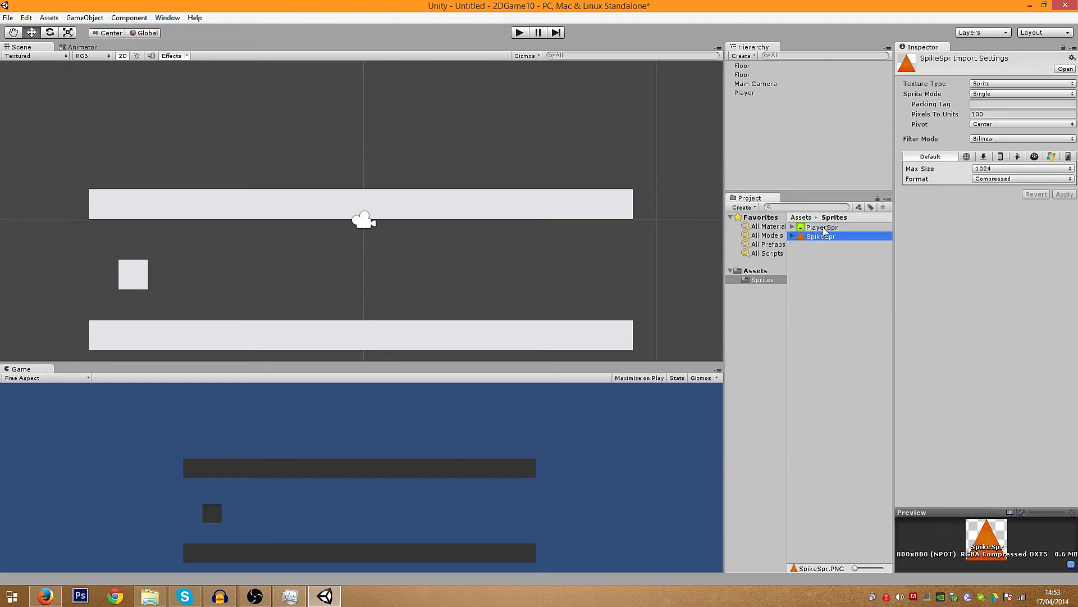
click(824, 228)
click(823, 236)
click(829, 229)
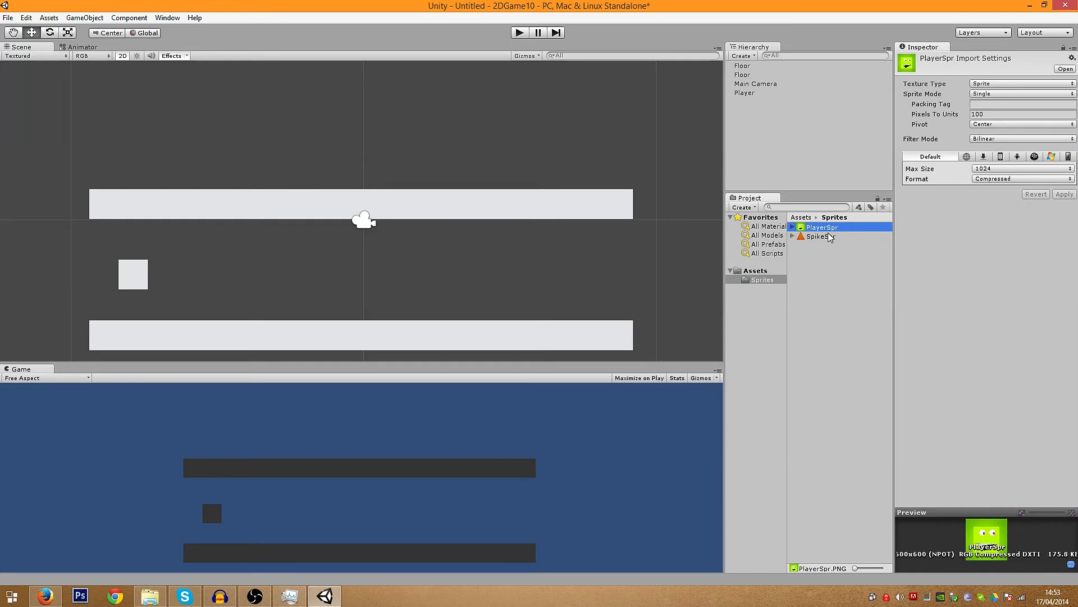
click(745, 94)
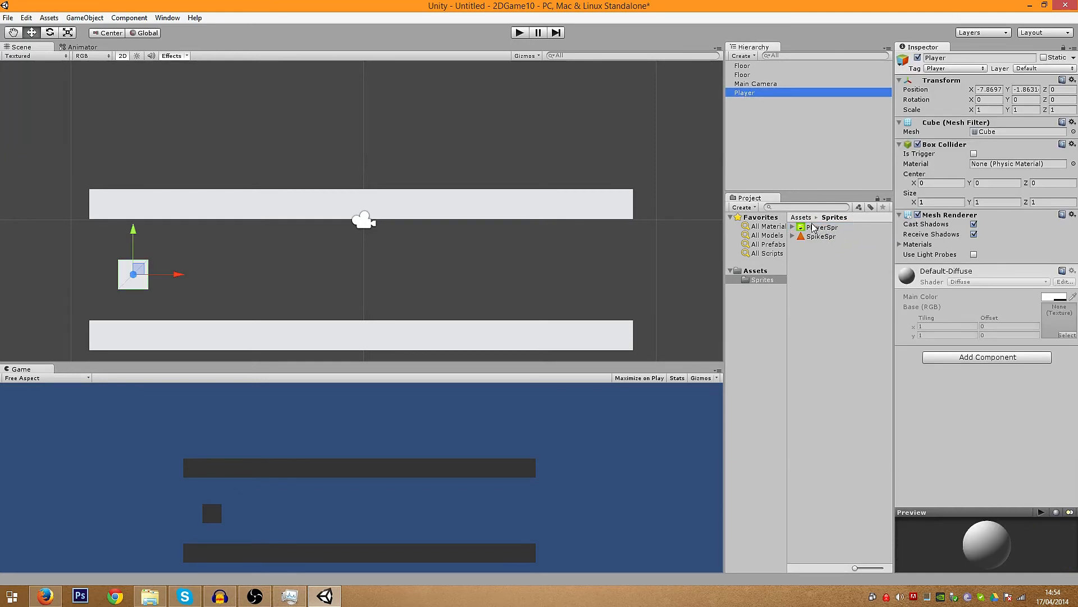
drag(811, 230, 962, 409)
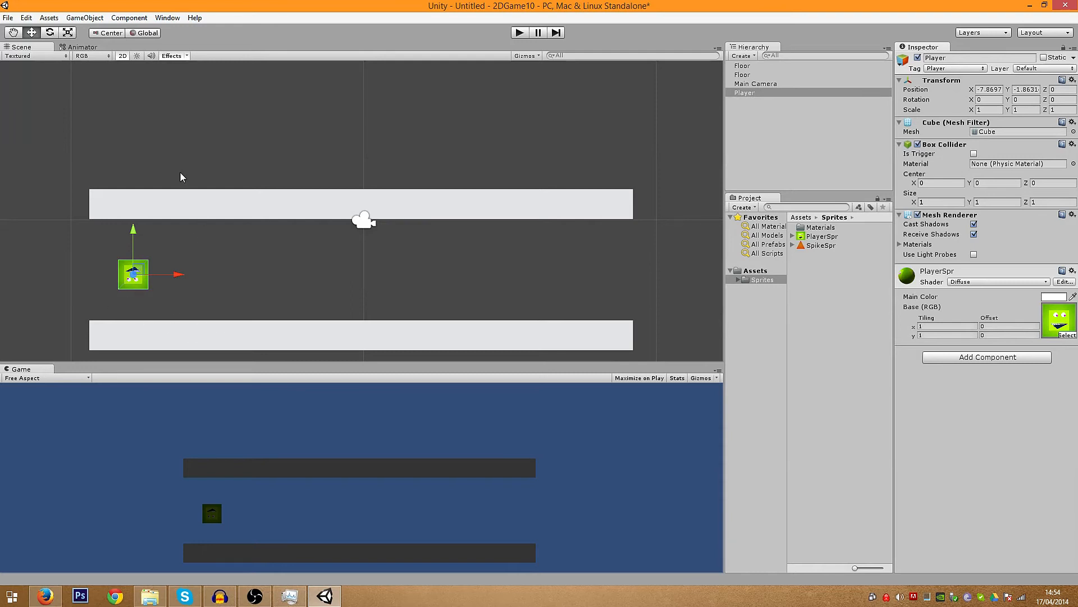
Rotate the Player cube to about -179 degrees on Z so that its face is upright.
key(e)
drag(171, 249, 164, 323)
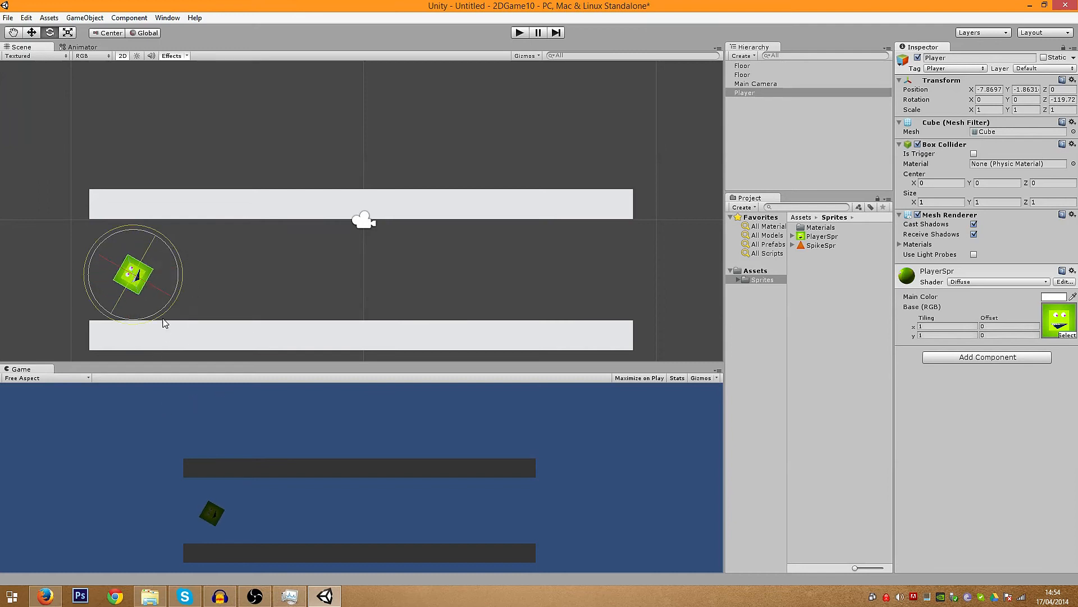
mouse_move(179, 264)
mouse_down()
mouse_move(165, 354)
mouse_move(176, 260)
mouse_move(181, 270)
mouse_up()
click(211, 269)
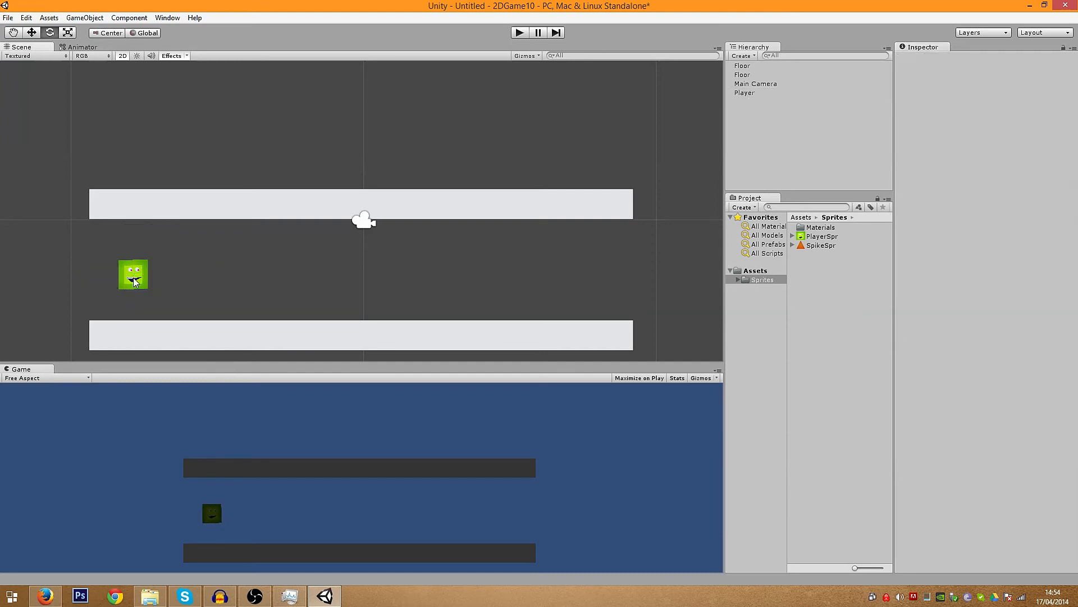
click(133, 281)
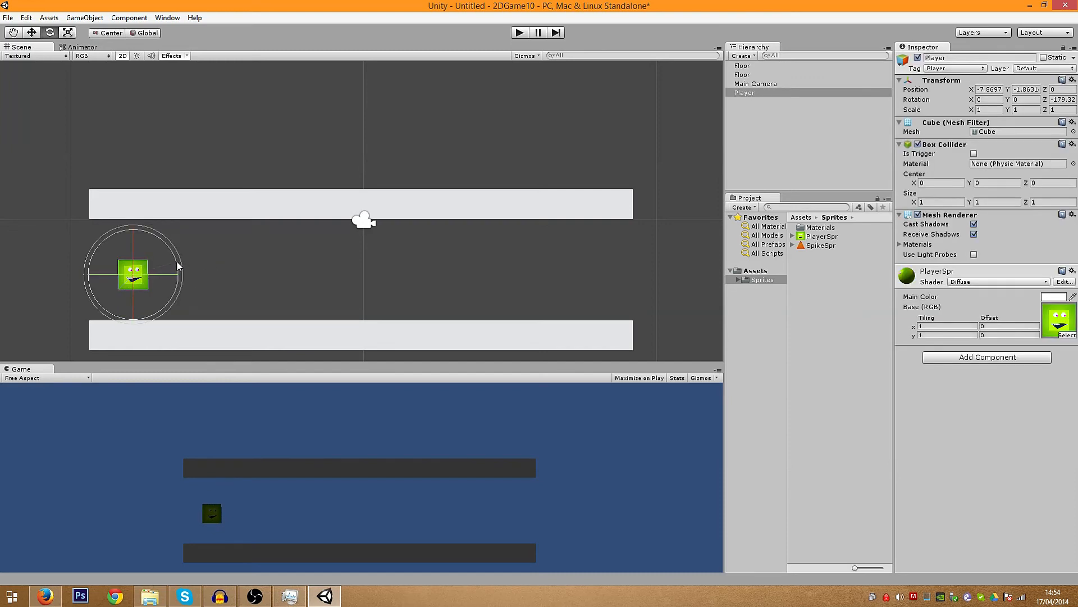
drag(178, 265, 179, 265)
click(233, 290)
click(128, 275)
Review the PlayerSpr material in the Materials folder, and add the SpikeSpr sprite from the Sprites folder to the scene.
double_click(815, 228)
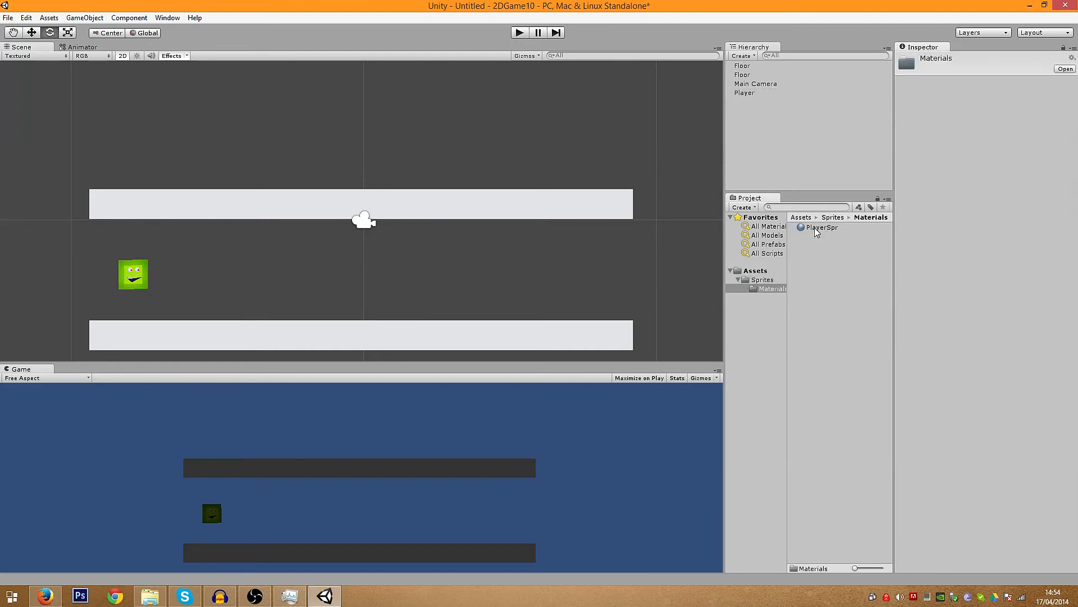
click(815, 229)
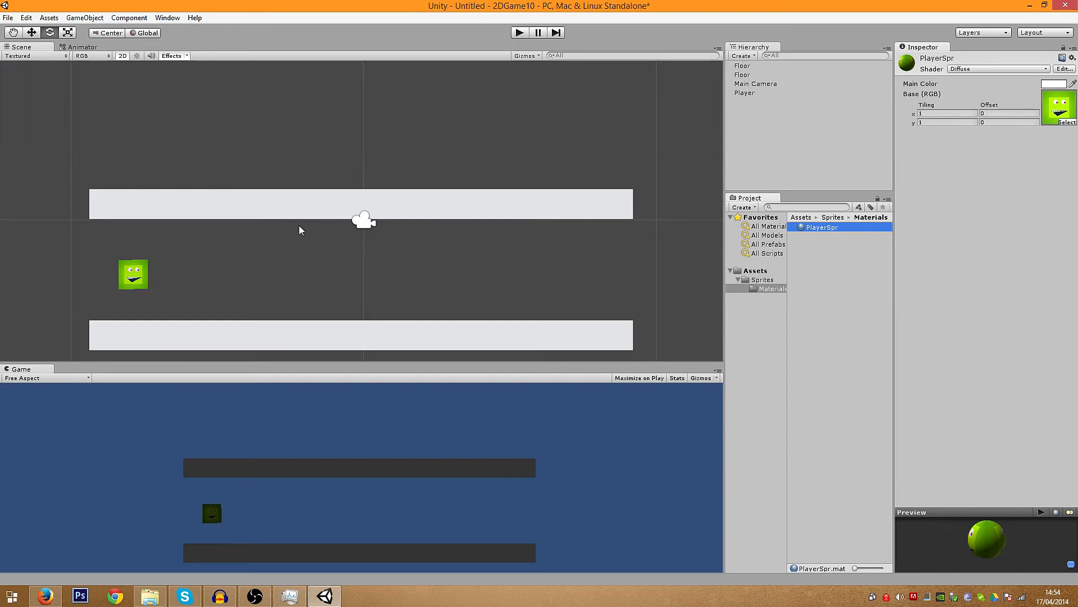
click(762, 280)
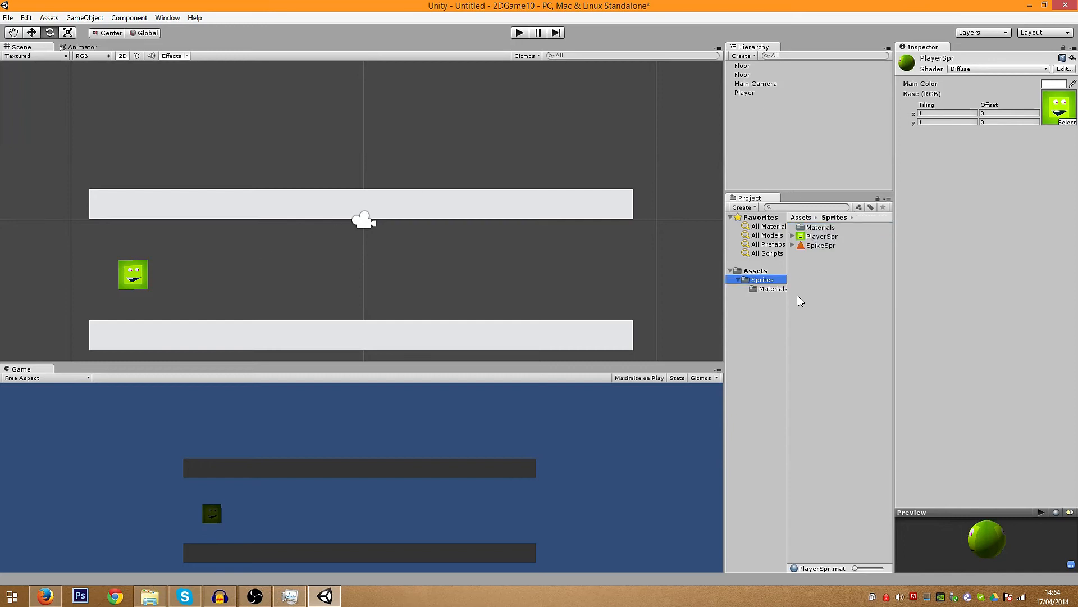
click(816, 249)
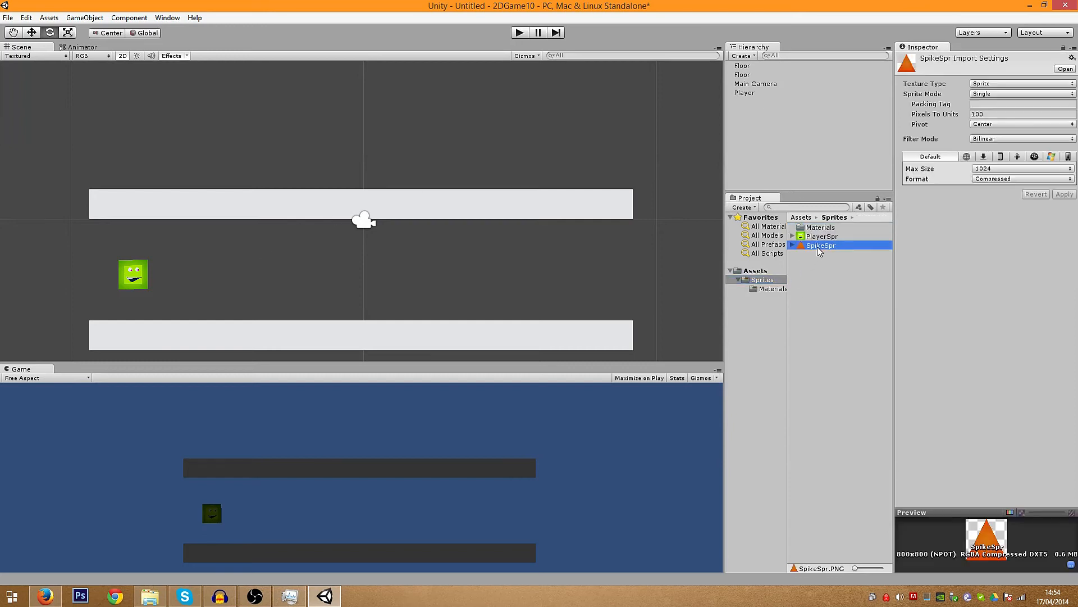
drag(832, 253, 763, 96)
click(388, 253)
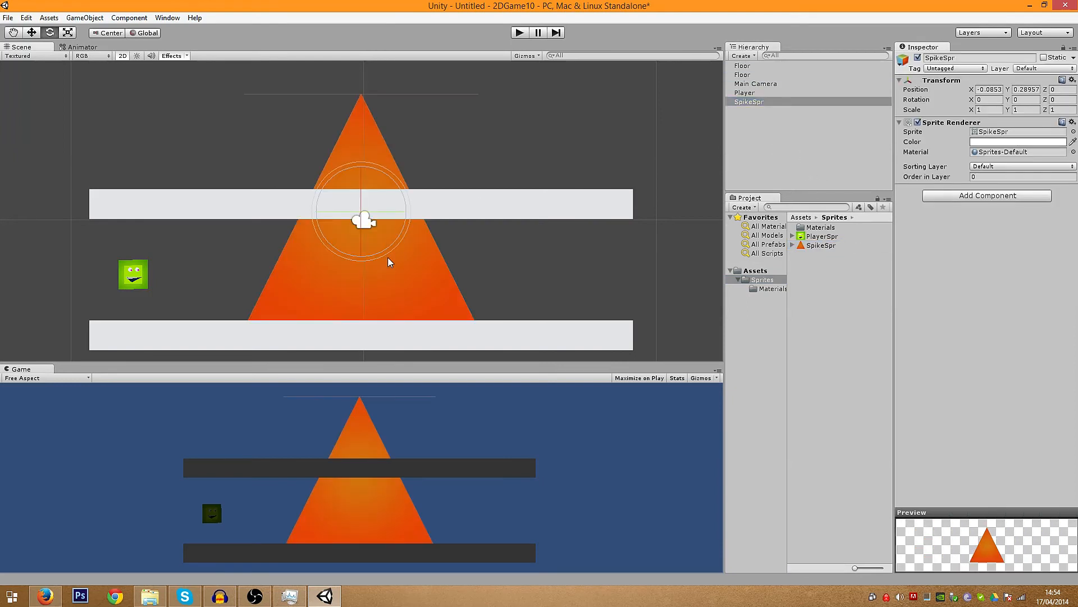
Scale the spike to 0.1 on X and Y and set it on the lower Floor at about X 0.15, Y -3.02.
click(32, 33)
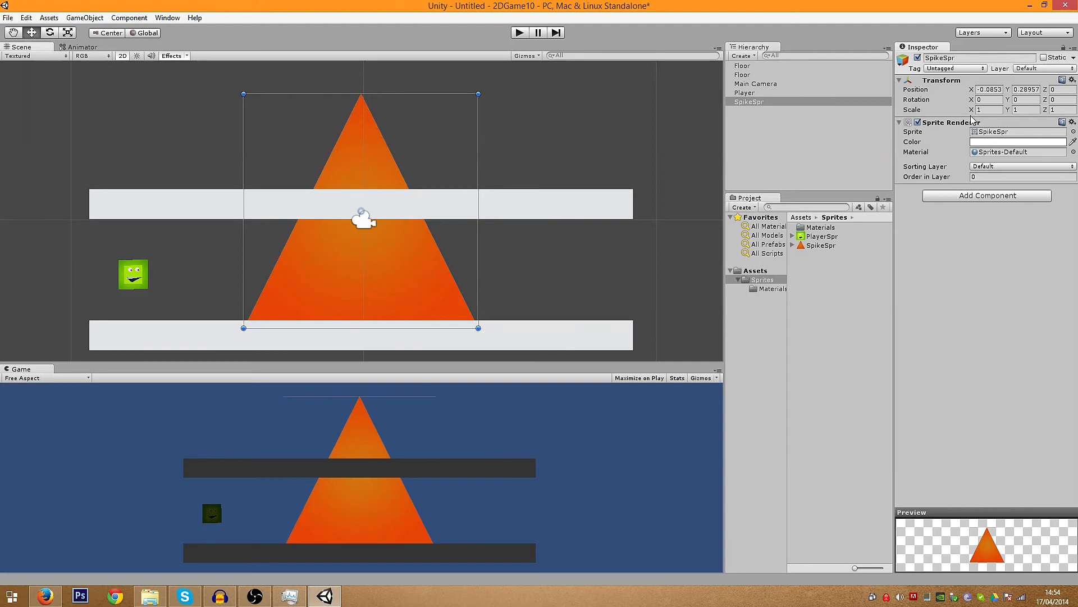
click(995, 107)
text(0.1)
click(1029, 110)
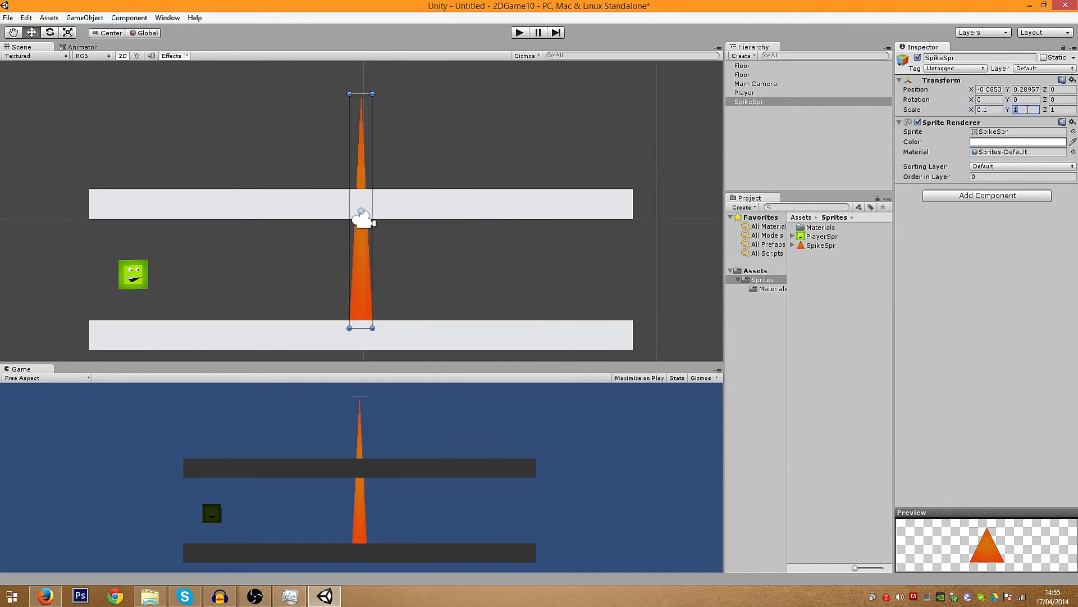
text(0.1)
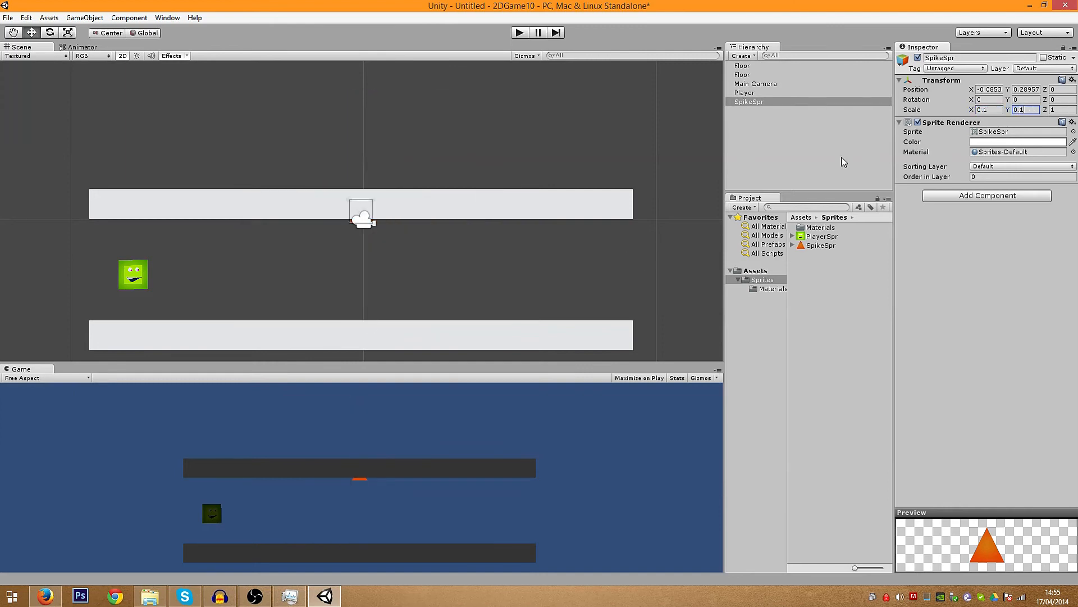
drag(361, 212, 364, 299)
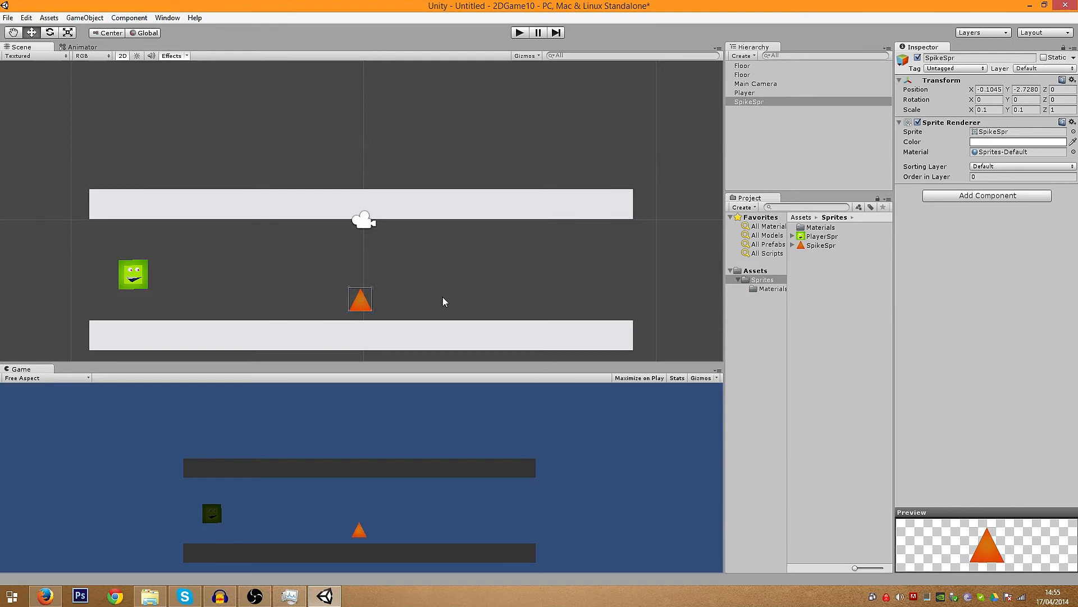
mouse_move(372, 301)
mouse_down()
mouse_move(361, 258)
mouse_move(443, 279)
mouse_move(369, 322)
mouse_up()
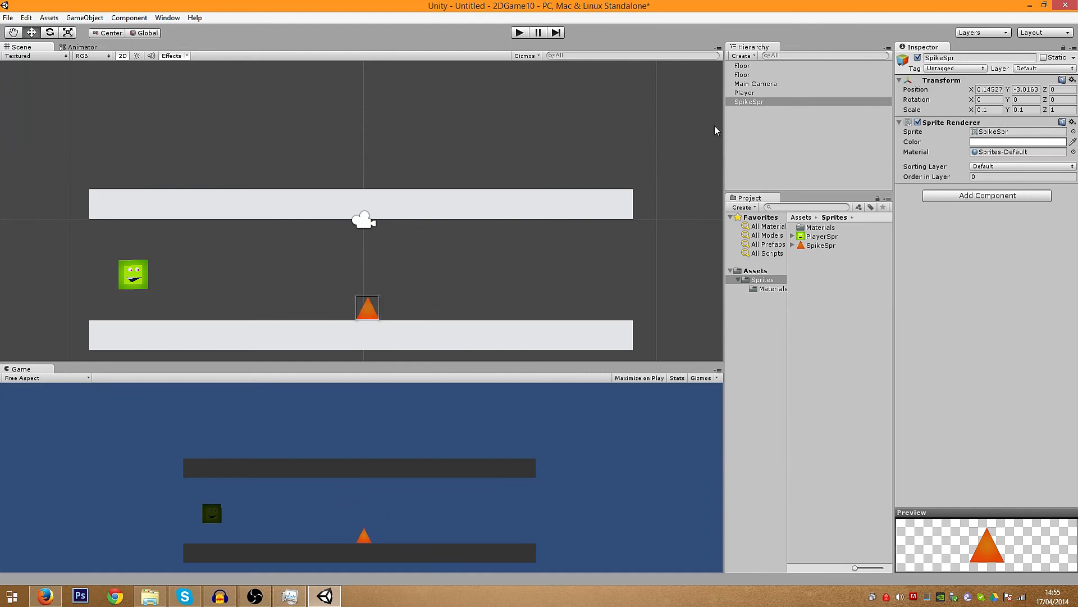
Duplicate the SpikeSpr object three times to have four spikes in the scene.
right_click(744, 102)
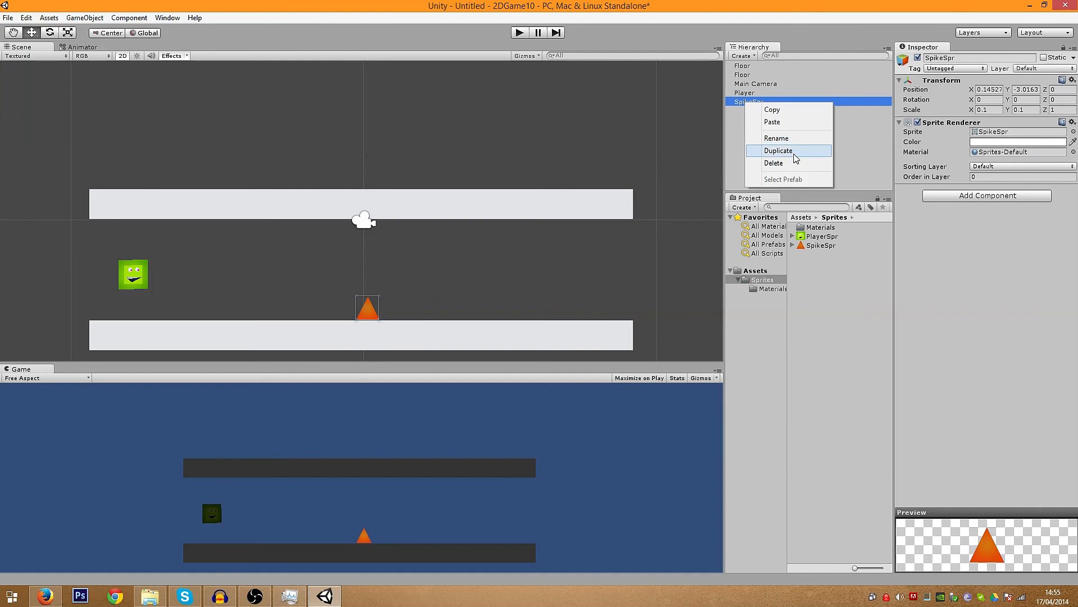
click(792, 151)
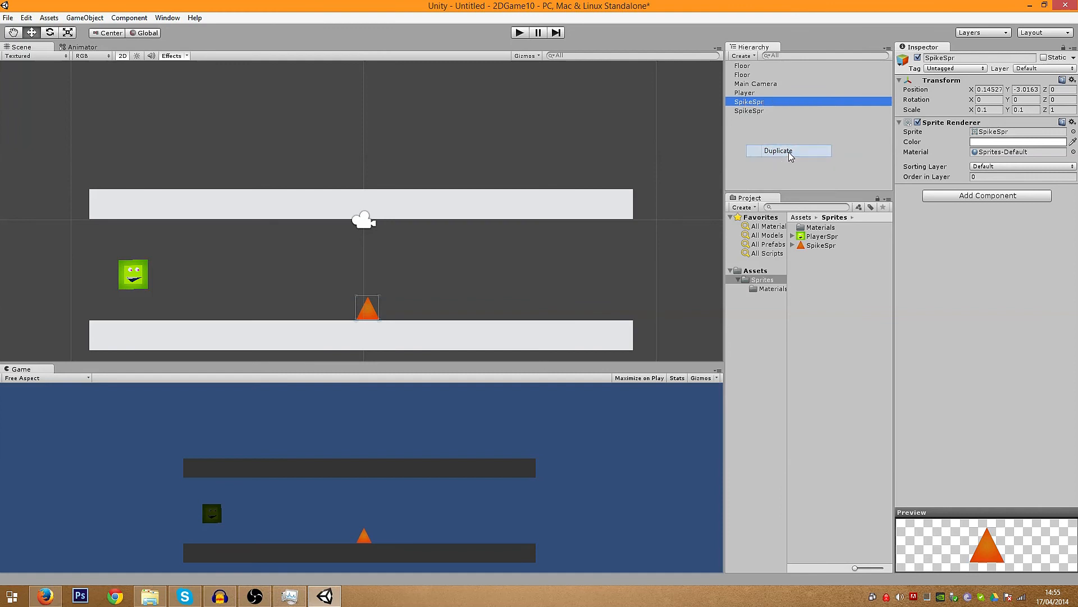
right_click(755, 112)
click(787, 159)
right_click(755, 120)
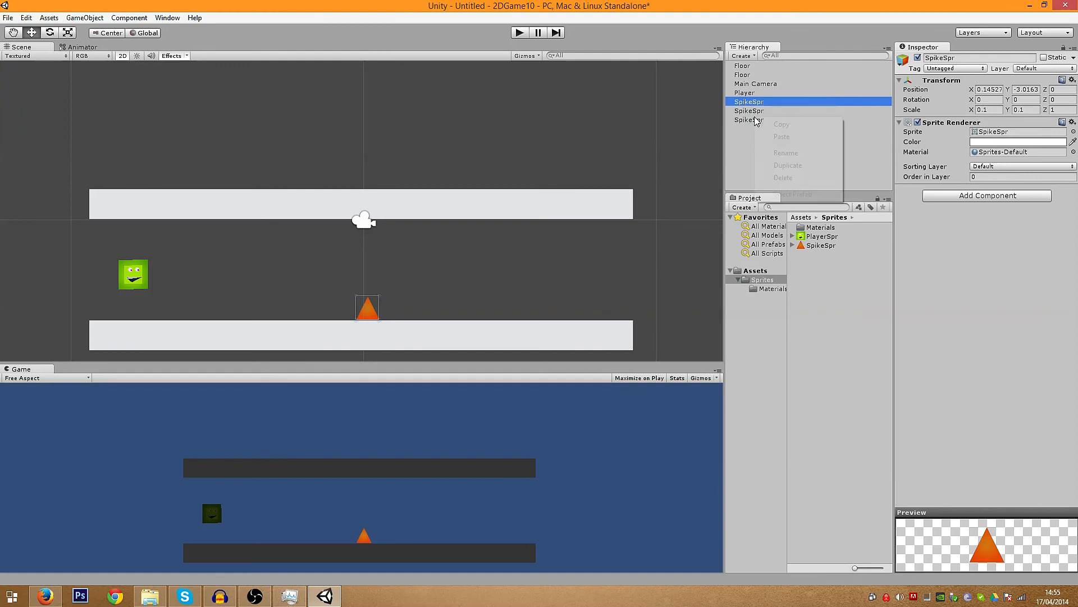
click(789, 165)
Line up the four spikes side by side on the lower Floor, with the last one at an X position of about 2.51.
mouse_move(377, 310)
mouse_down()
mouse_move(457, 311)
mouse_move(373, 314)
mouse_up()
drag(446, 316, 437, 316)
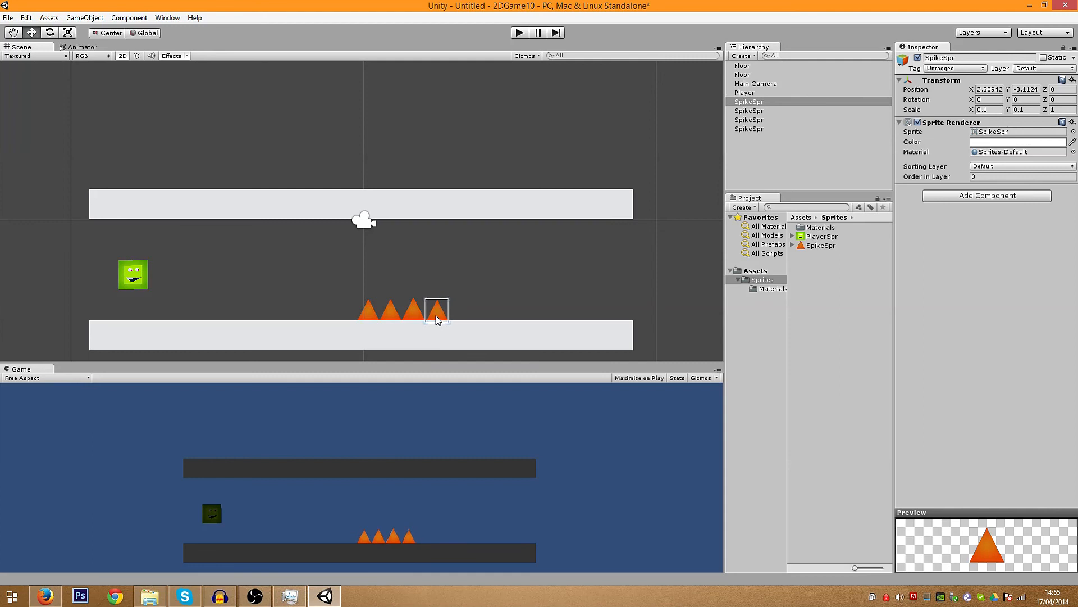
click(485, 315)
click(415, 316)
click(459, 314)
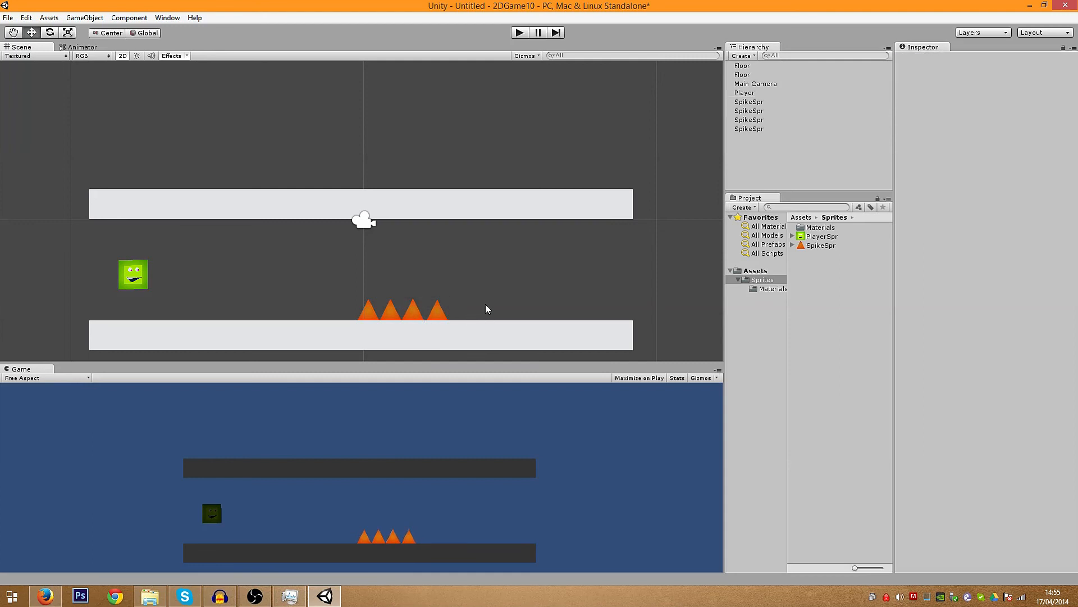
Move the Player cube just before the first spike, and lower the upper Floor to a Y position of about -0.33.
click(144, 276)
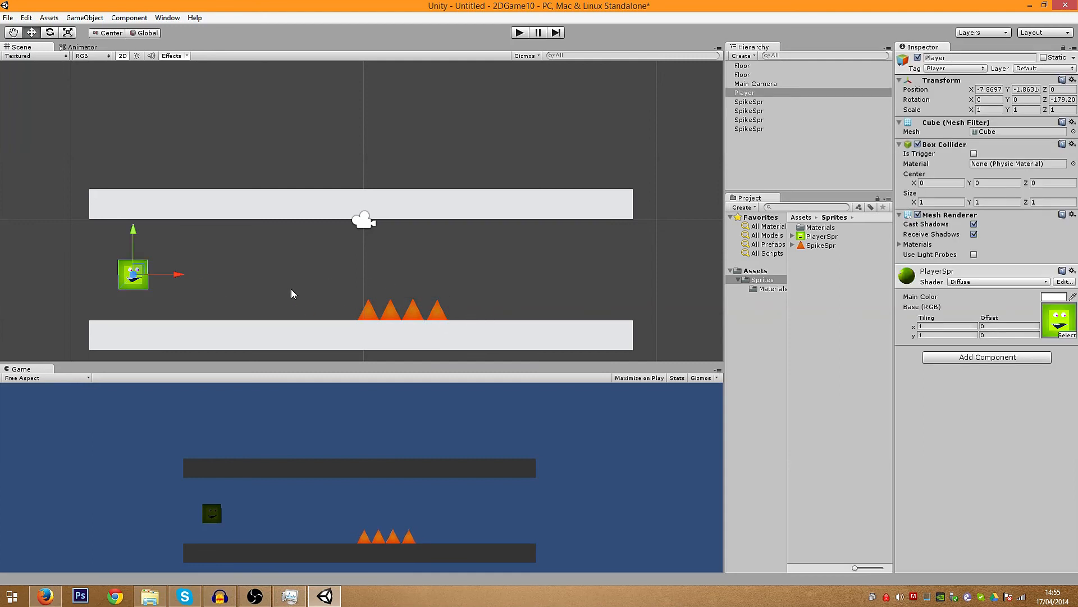
drag(180, 276, 407, 275)
drag(360, 247, 431, 266)
drag(401, 300, 360, 291)
click(389, 217)
drag(364, 167, 363, 192)
Hold the Player cube above the spikes to test the jump clearance, and lower the upper Floor to a Y position of about -0.44.
click(329, 305)
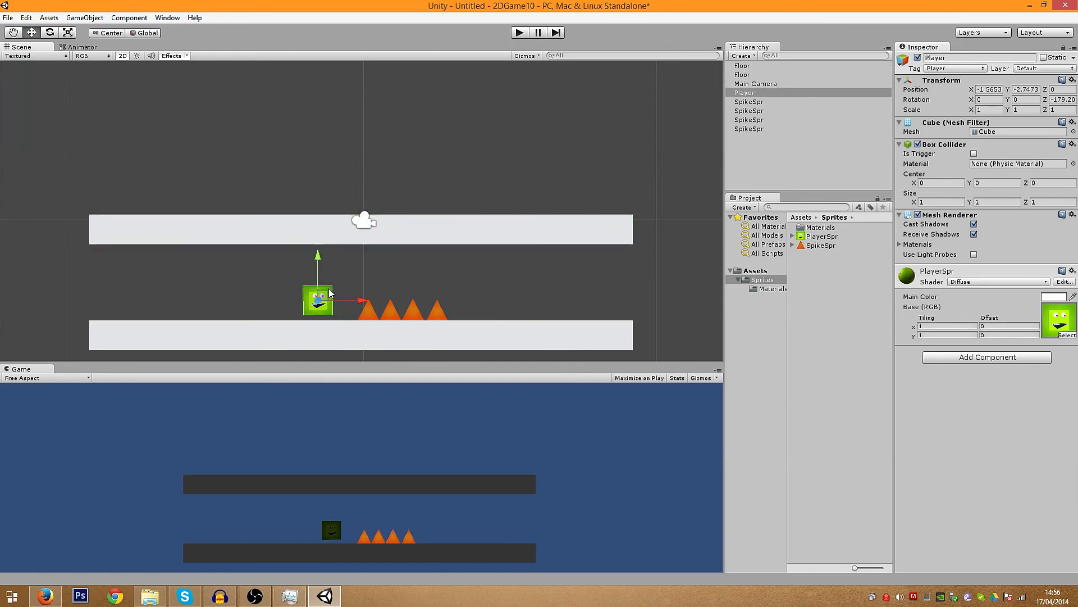
drag(322, 262, 323, 247)
drag(359, 285, 415, 279)
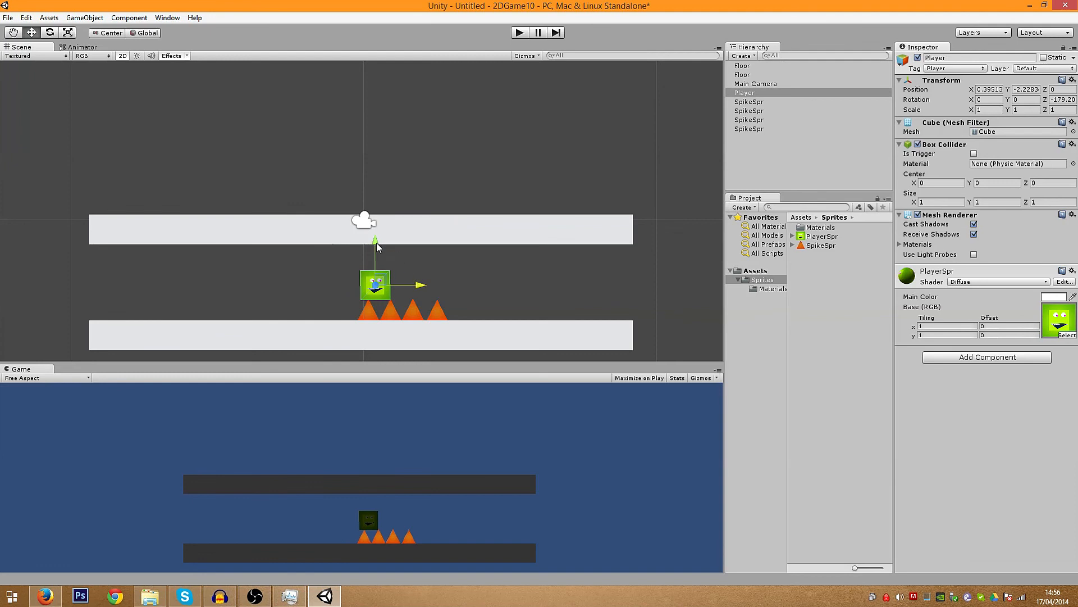
drag(376, 243, 374, 227)
click(409, 228)
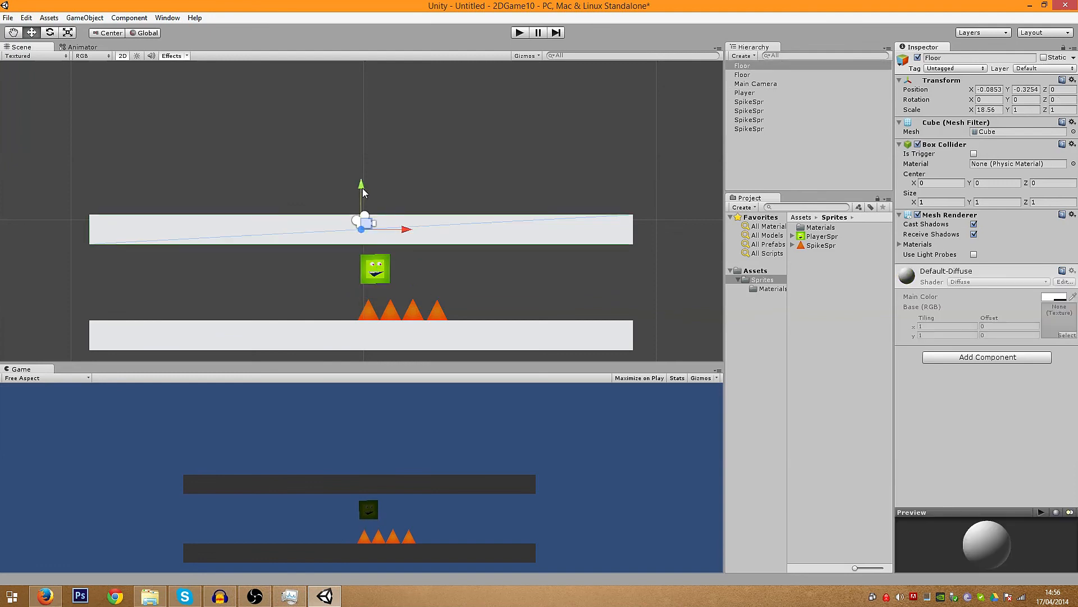
drag(364, 191, 364, 195)
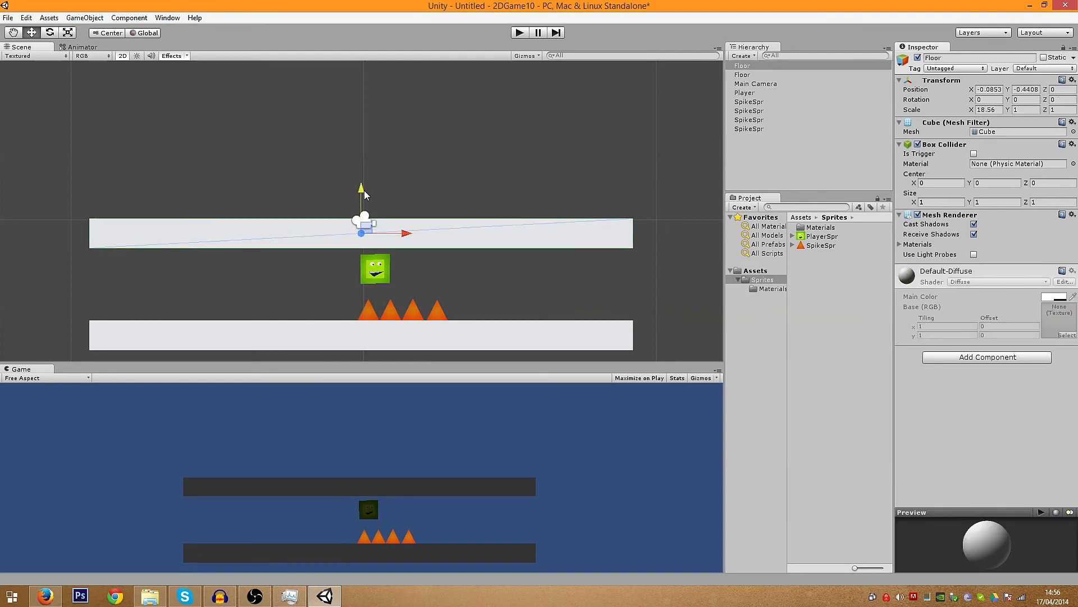
Return the Player cube to the left end between the floors, at about X -8.56, Y -2.46.
click(387, 265)
drag(411, 274, 176, 271)
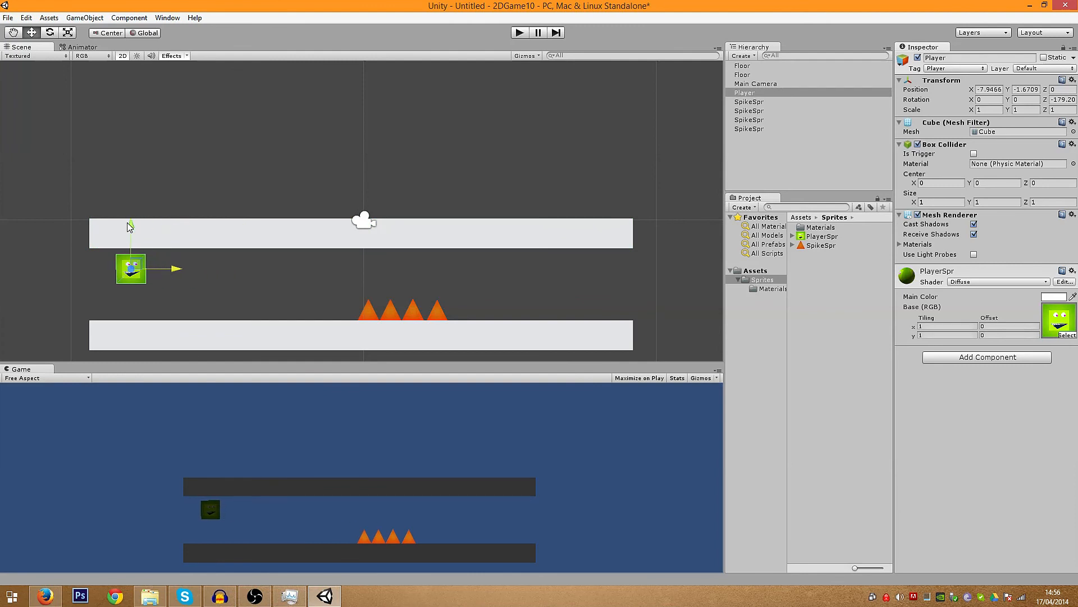
drag(130, 224, 137, 260)
mouse_move(171, 301)
mouse_down()
mouse_move(153, 301)
mouse_move(119, 265)
mouse_move(156, 292)
mouse_up()
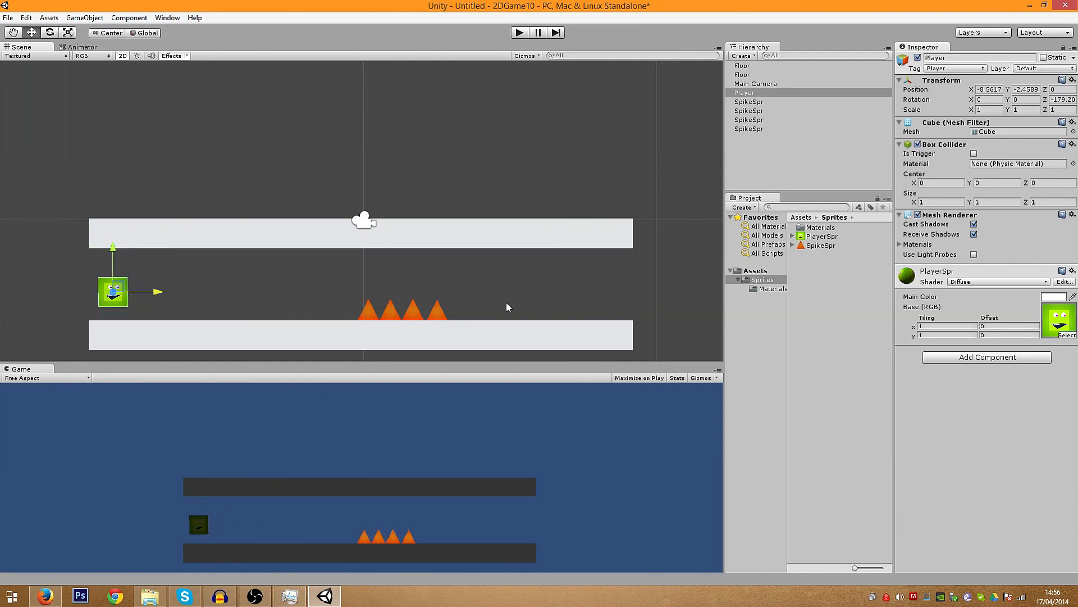